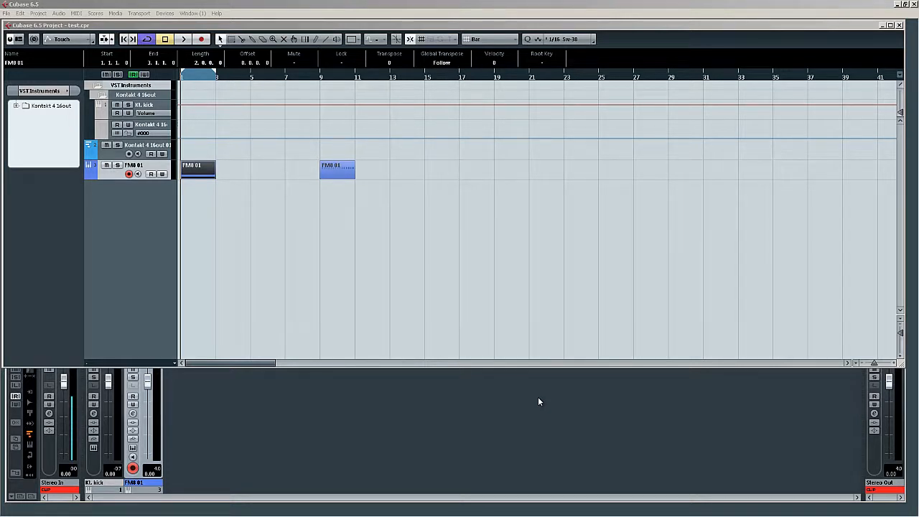
Step: Rename the FM8 01 instrument track as "noise sweep"
double_click(134, 166)
type("n")
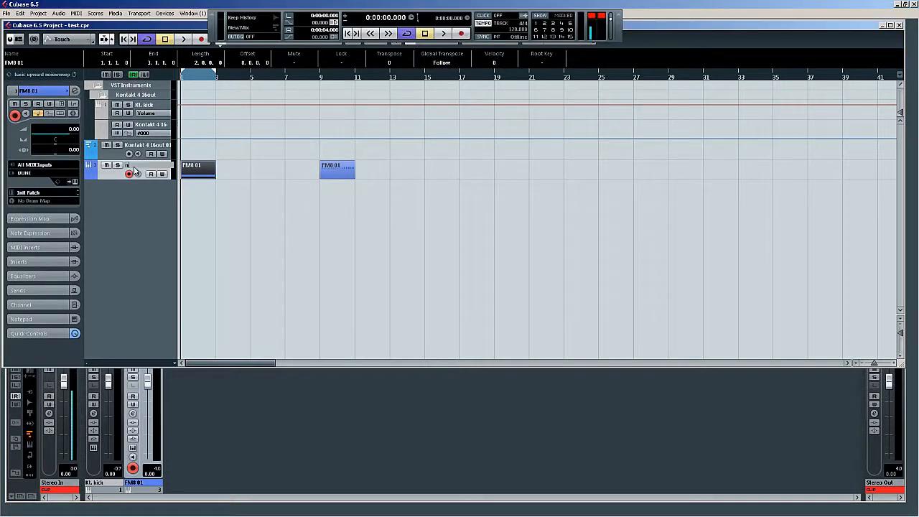
type("oise sweep")
key("Return")
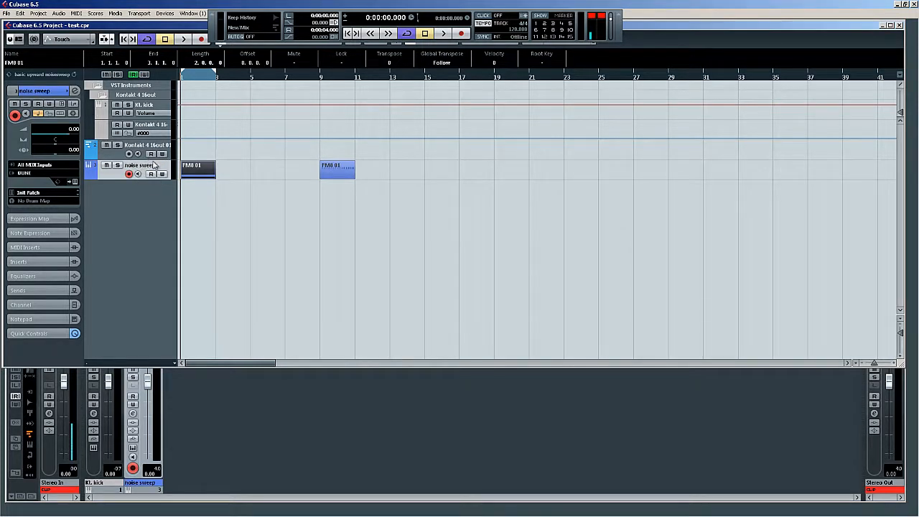
Step: Select all events on the noise sweep track and rename them "noise"
right_click(153, 167)
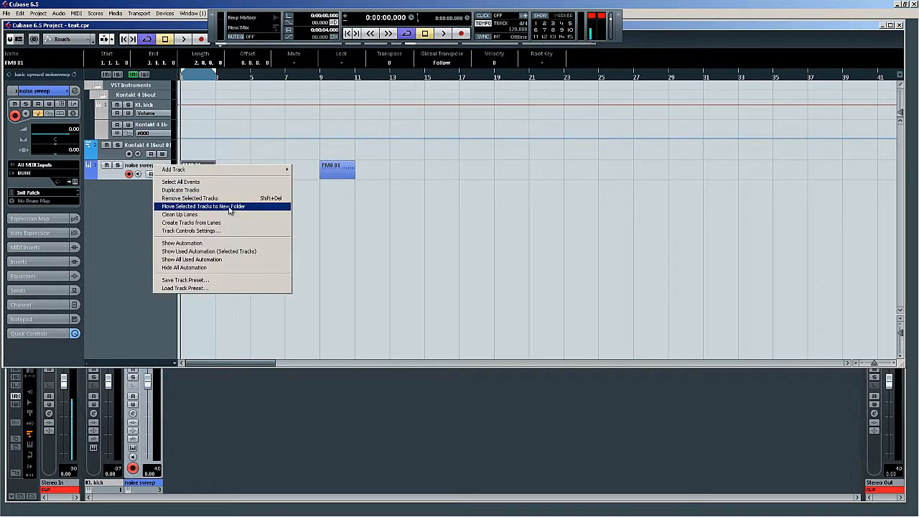
left_click(229, 182)
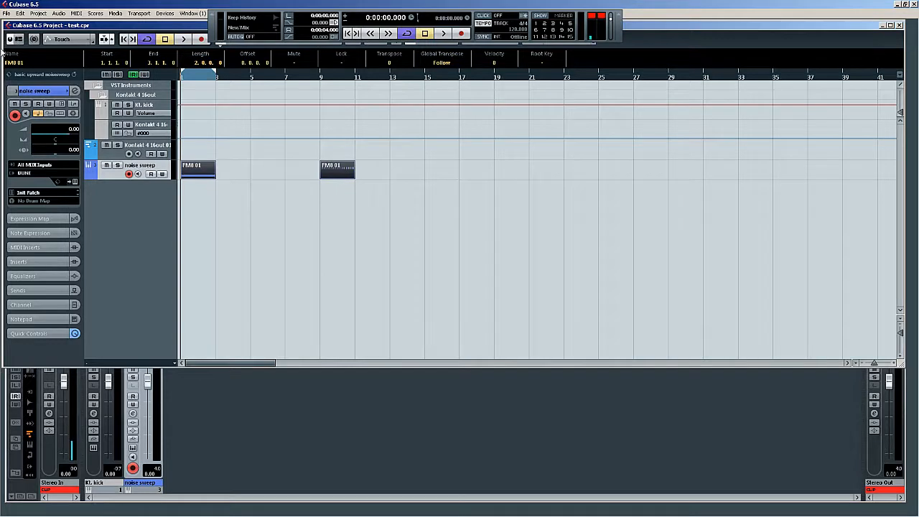
type("noise")
key("Return")
Step: Open the DUNE instrument of the noise sweep track and view its patch list, keeping Init Patch
left_click(75, 182)
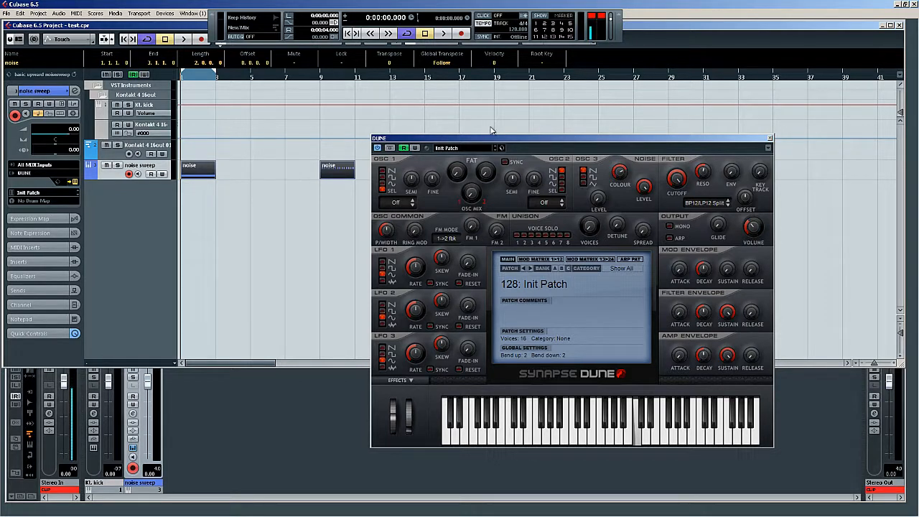
left_click(557, 281)
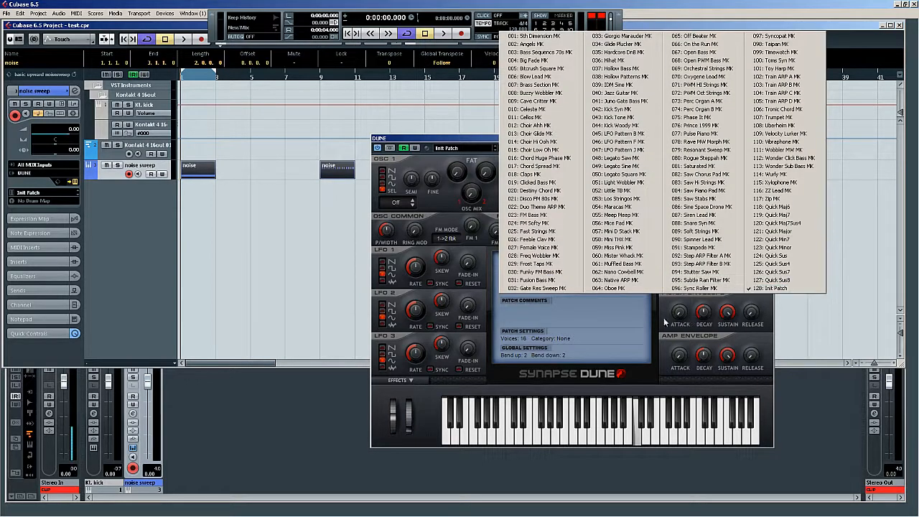
left_click(660, 314)
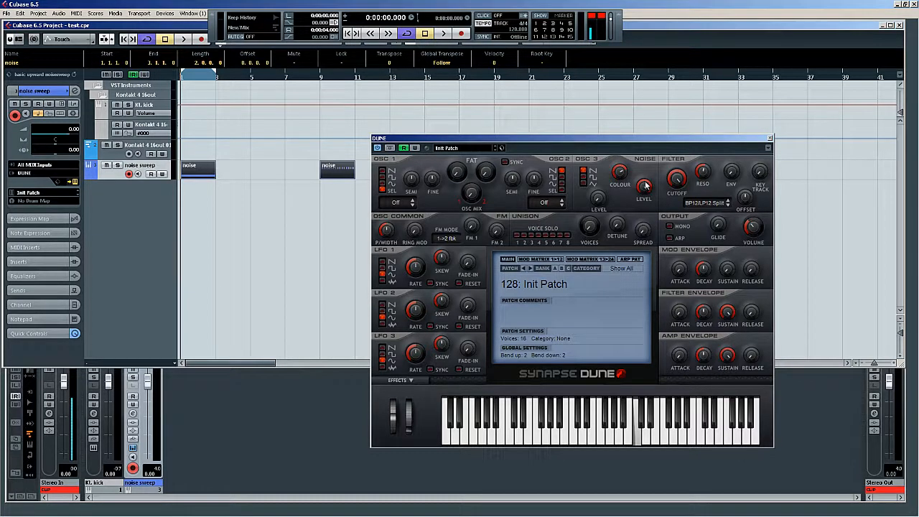
Step: Play the loop while trying DUNE's noise Colour at different amounts, and set it to 73 %
key("space")
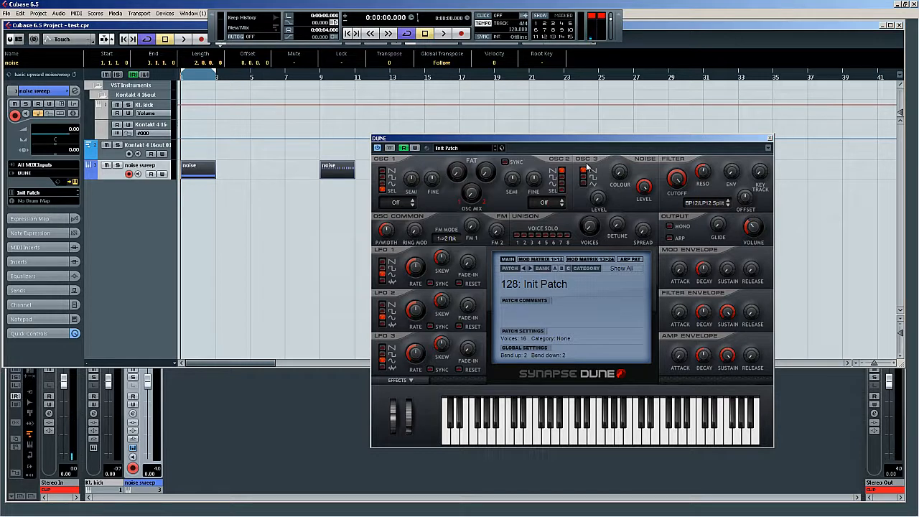
left_click_drag(620, 180, 620, 173)
key("space")
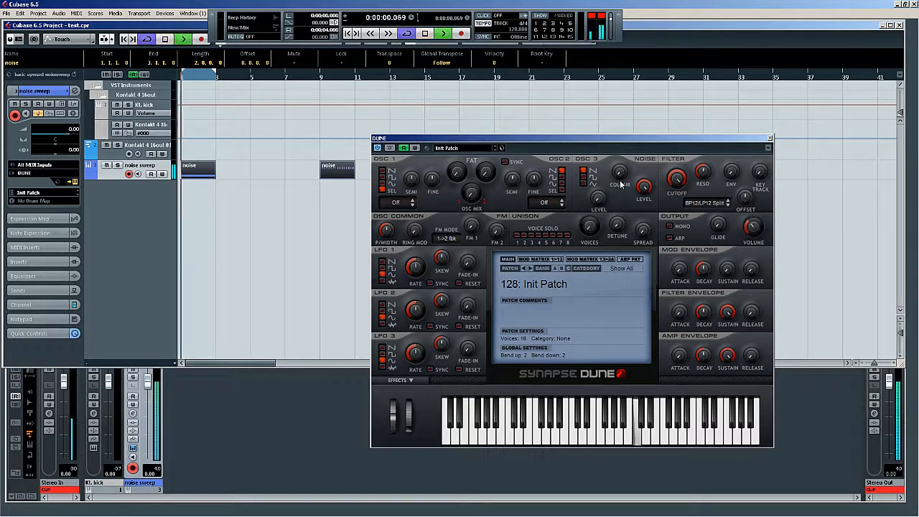
left_click_drag(618, 175, 619, 112)
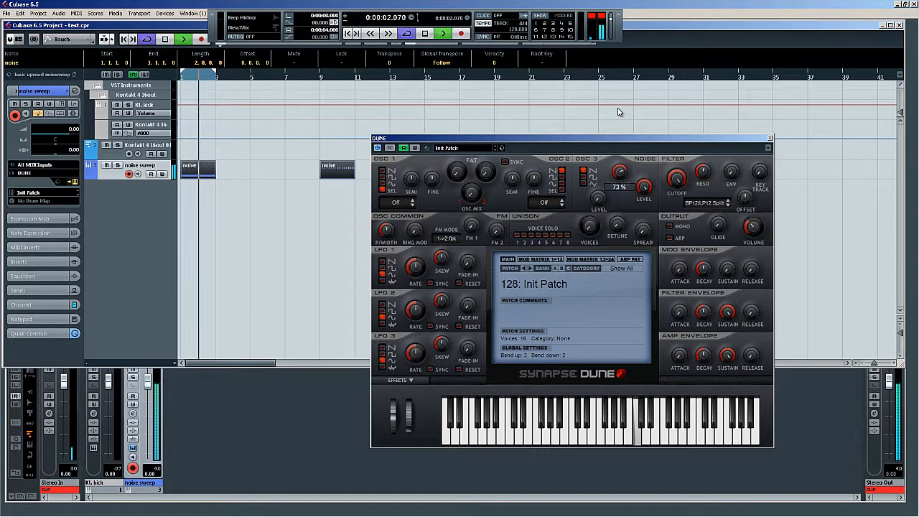
key("space")
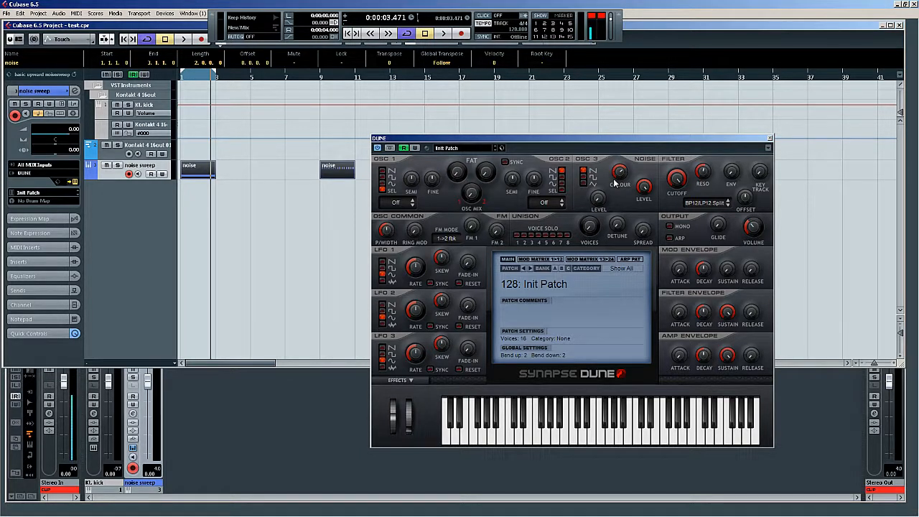
Step: Show the DUNE filter cutoff automation lane under noise sweep and view the additional automation parameters without adding any
left_click(91, 176)
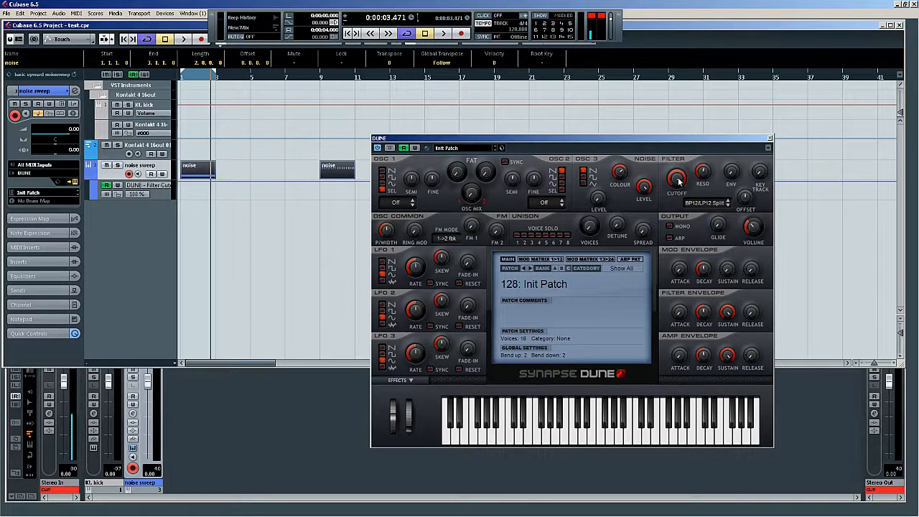
left_click(136, 191)
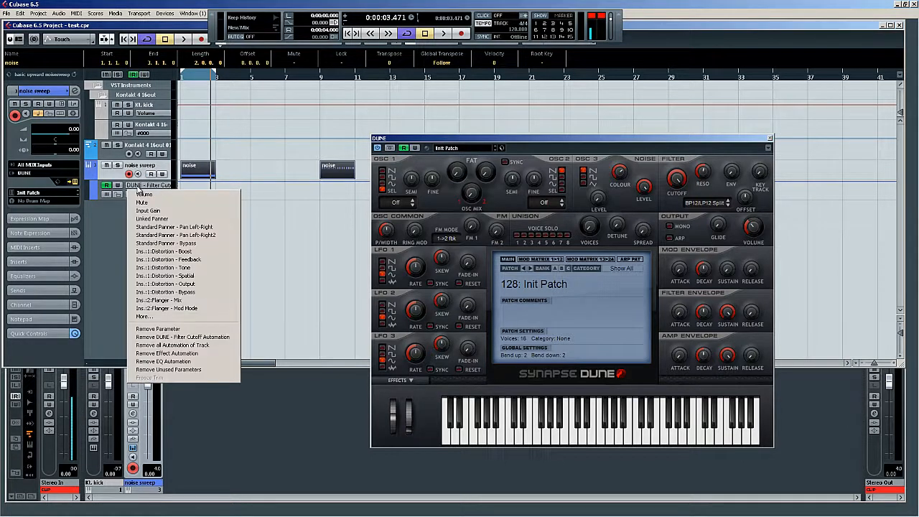
left_click(147, 313)
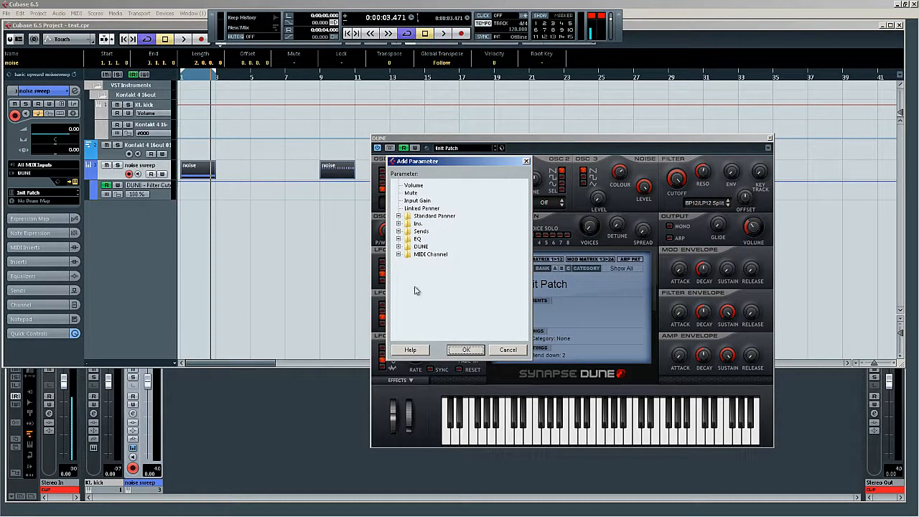
left_click(398, 246)
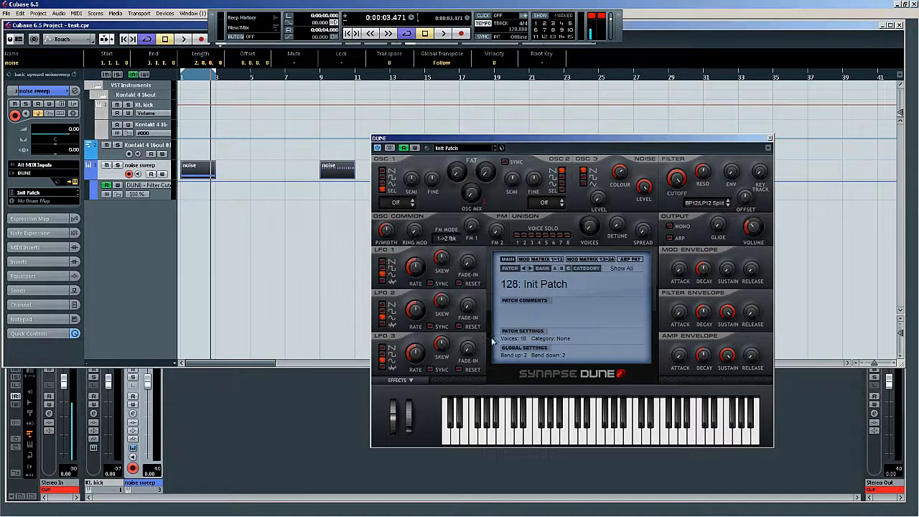
left_click(507, 349)
Step: Draw a rising filter cutoff ramp across the first noise clip, from 0 at its start to 100 near its end, and audition it
left_click(215, 182)
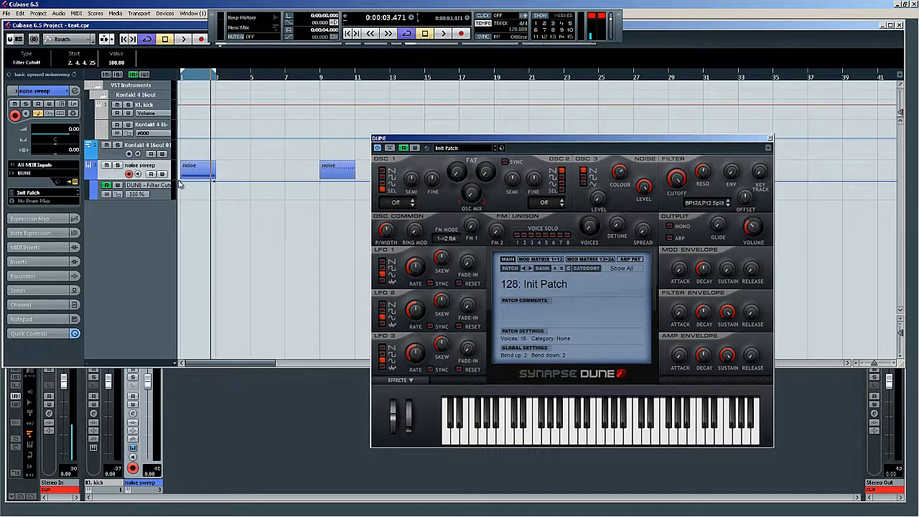
left_click_drag(180, 181, 184, 208)
key("space")
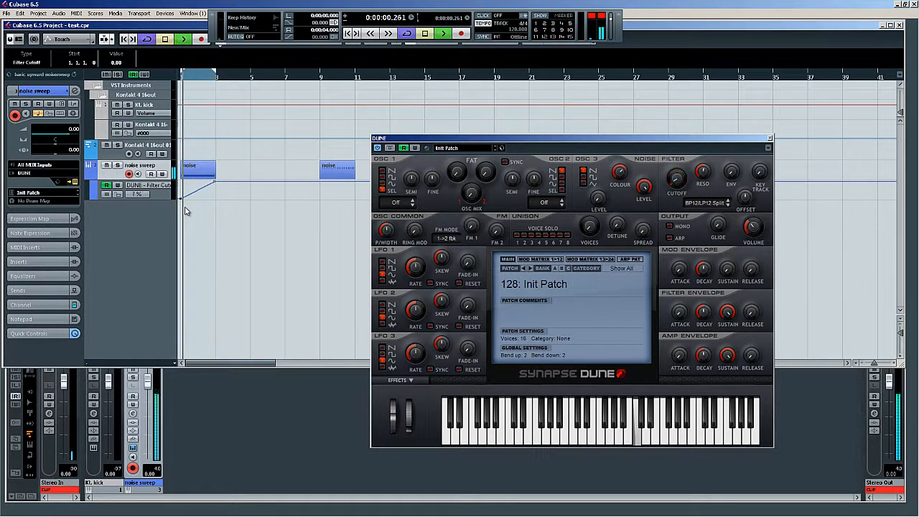
key("space")
key("period")
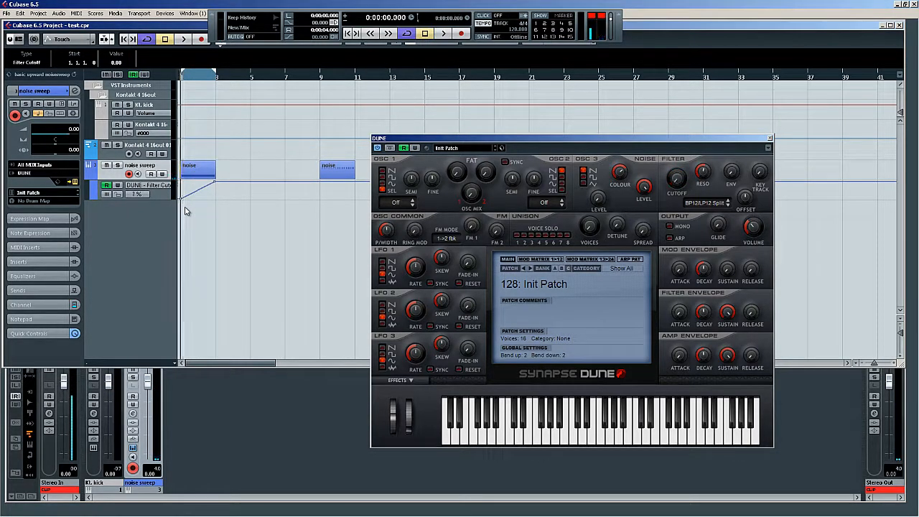
Step: Try the BP12 -> LP12 filter type in DUNE and audition the sweep, including with resonance at 0 %
left_click(707, 203)
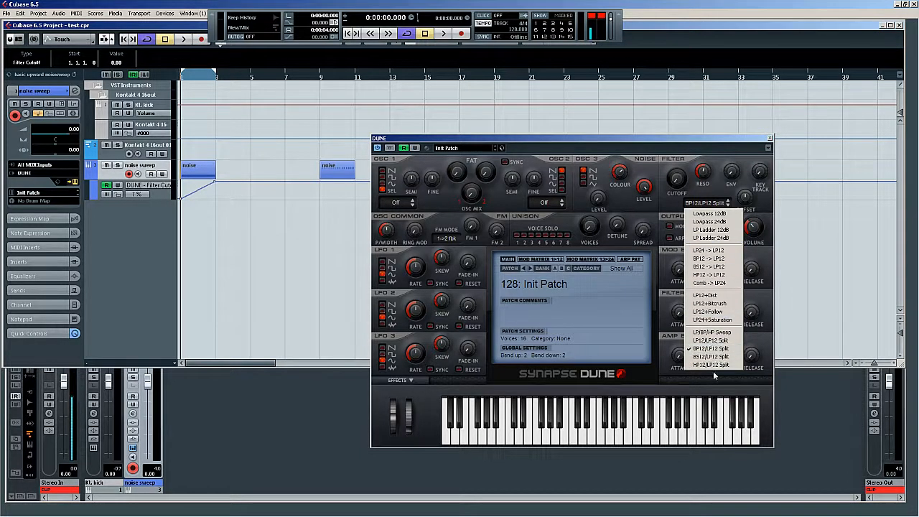
left_click(711, 260)
key("space")
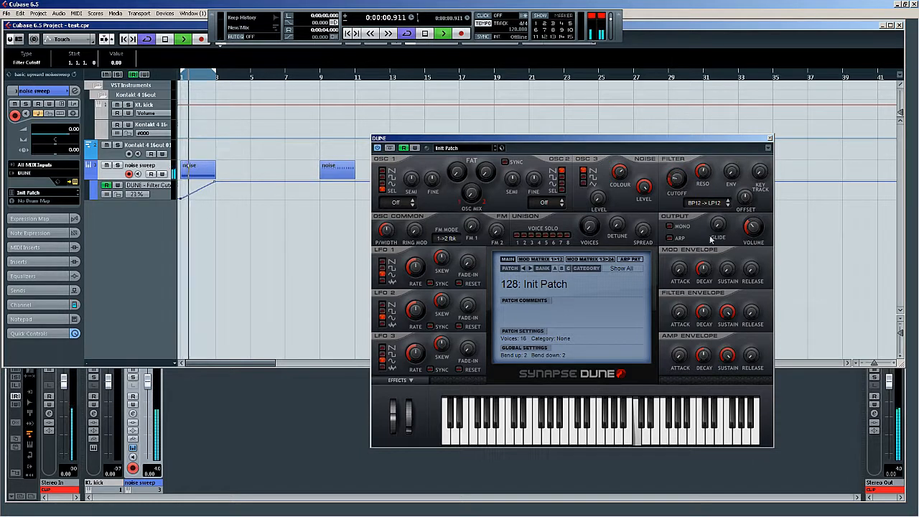
key("space")
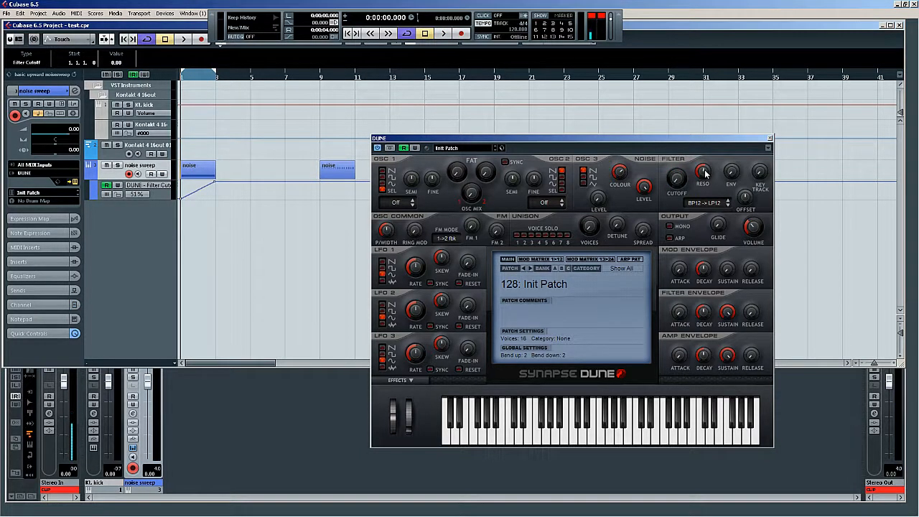
key("space")
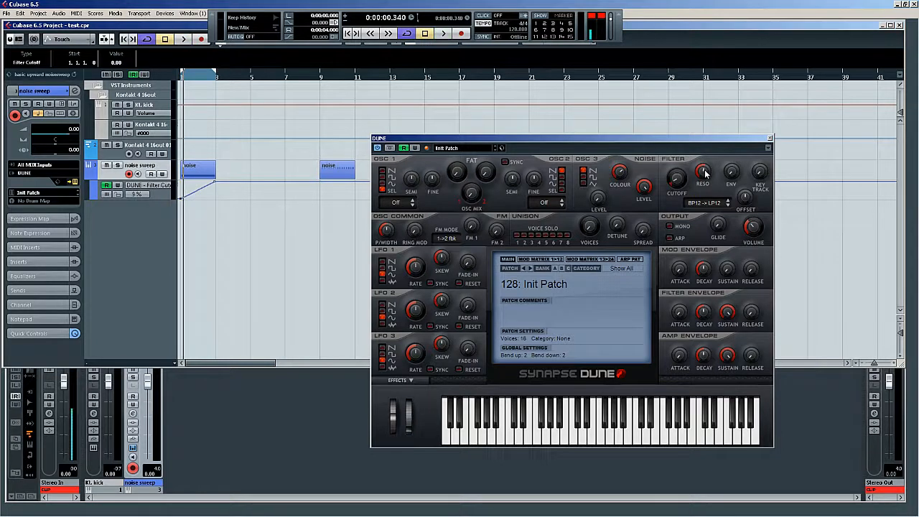
key("space")
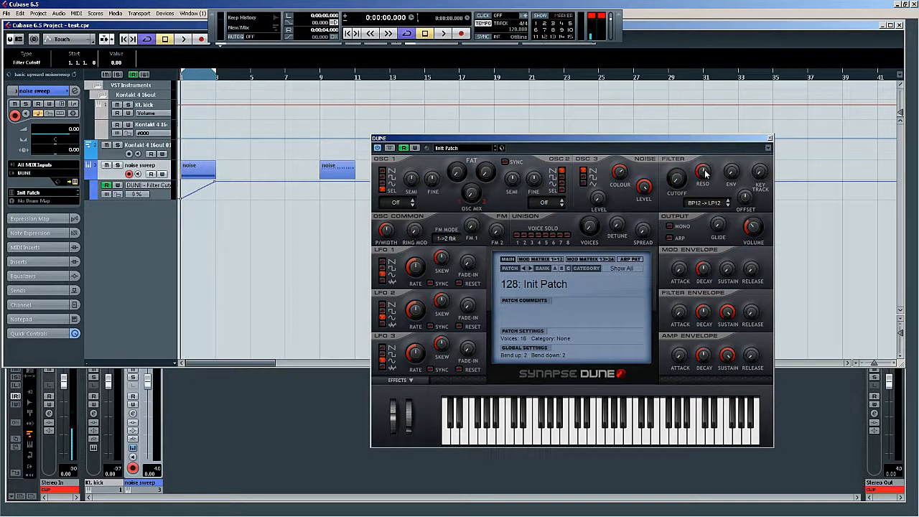
key("space")
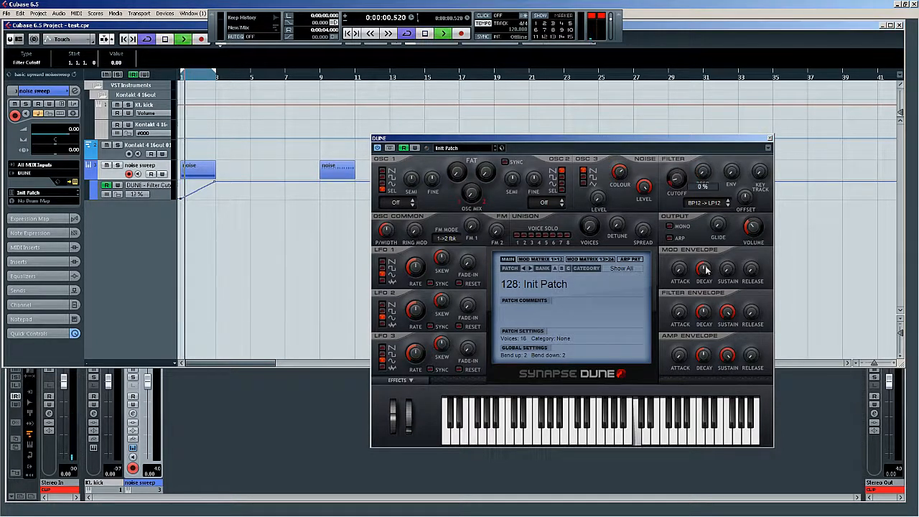
Step: Set DUNE's filter type back to BP12/LP12 Split and return playback to the project start
left_click(705, 202)
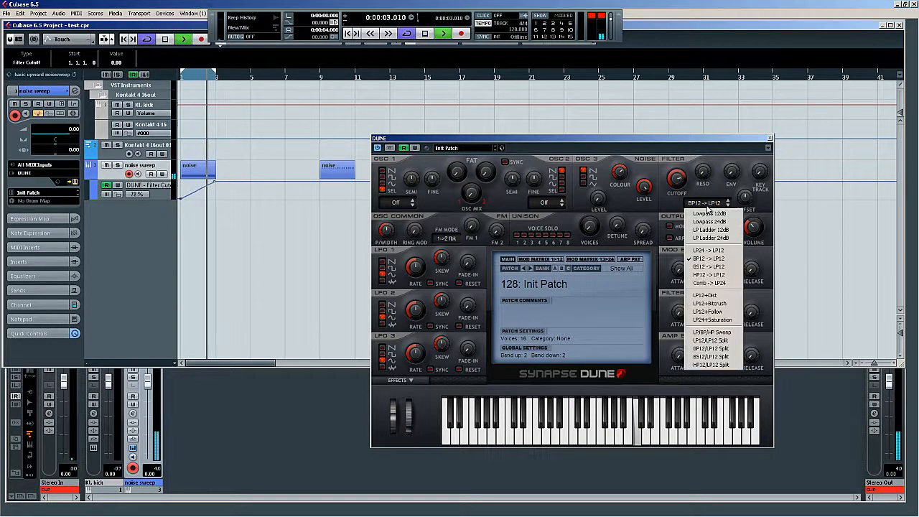
left_click(716, 356)
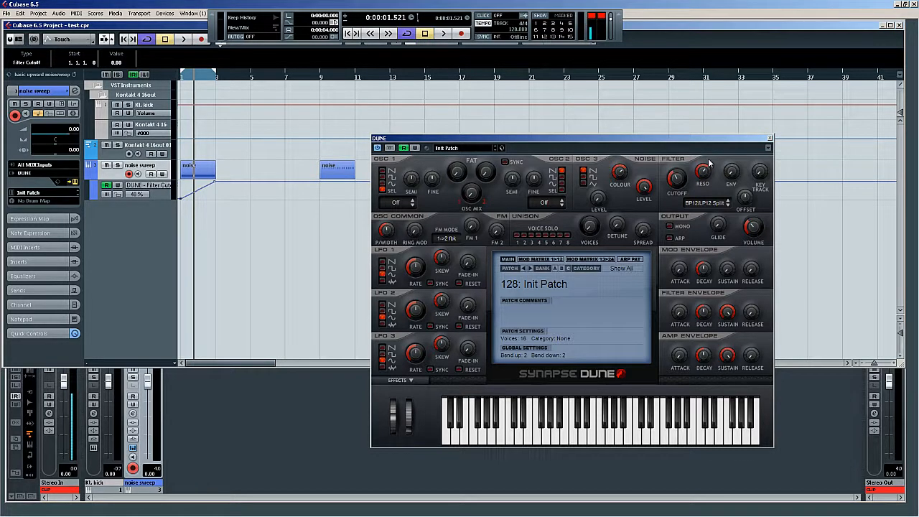
key("KP_Decimal")
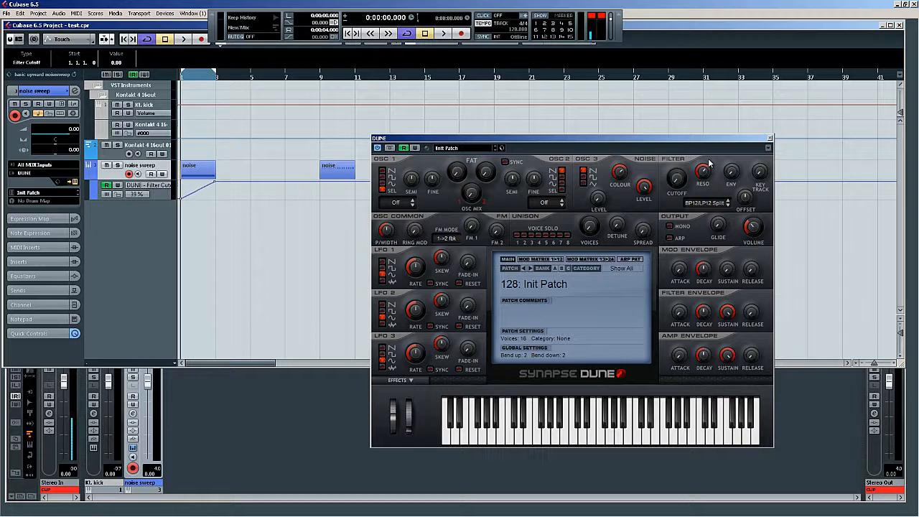
Step: Close DUNE, open the noise sweep channel settings from the mixer, and activate the Distortion insert with its window in clear view
left_click(769, 137)
key("F3")
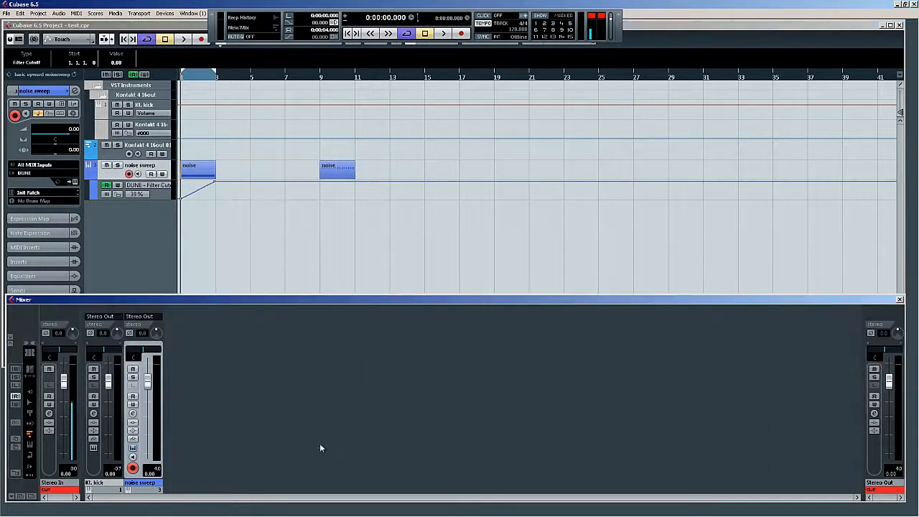
left_click(133, 414)
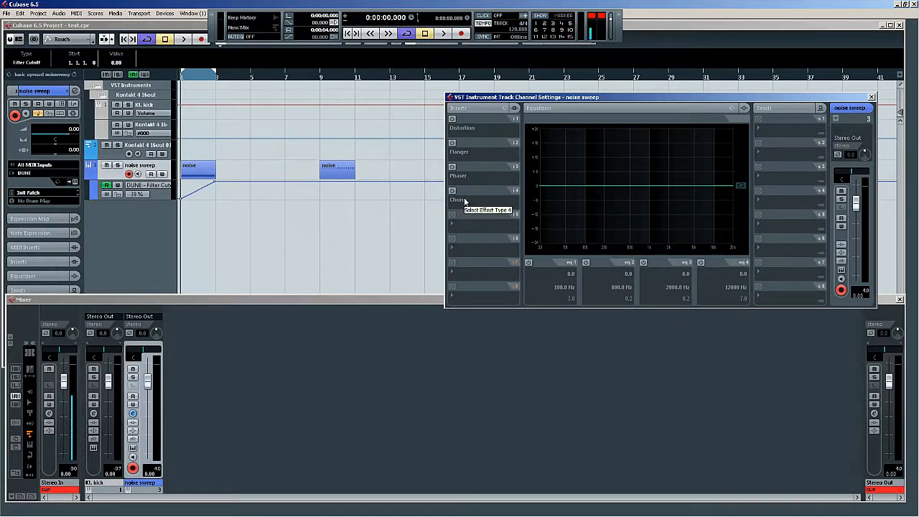
left_click(468, 119)
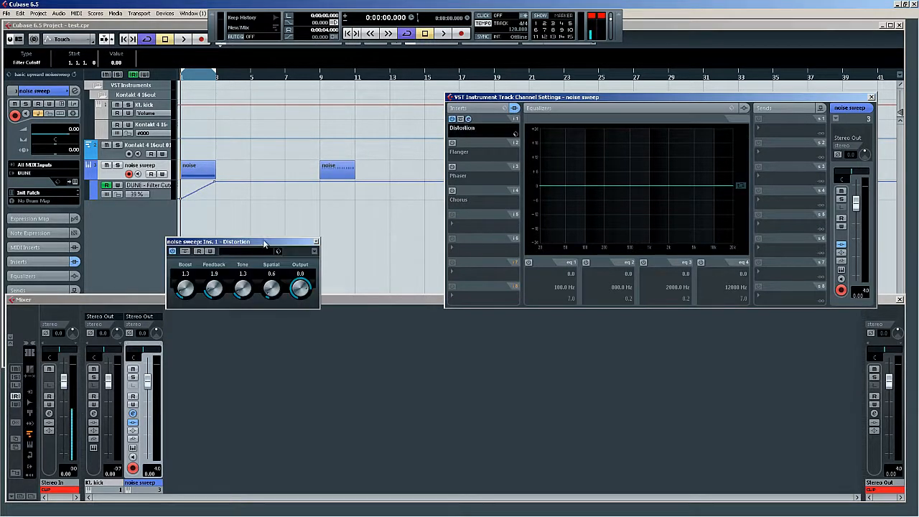
left_click_drag(267, 243, 414, 345)
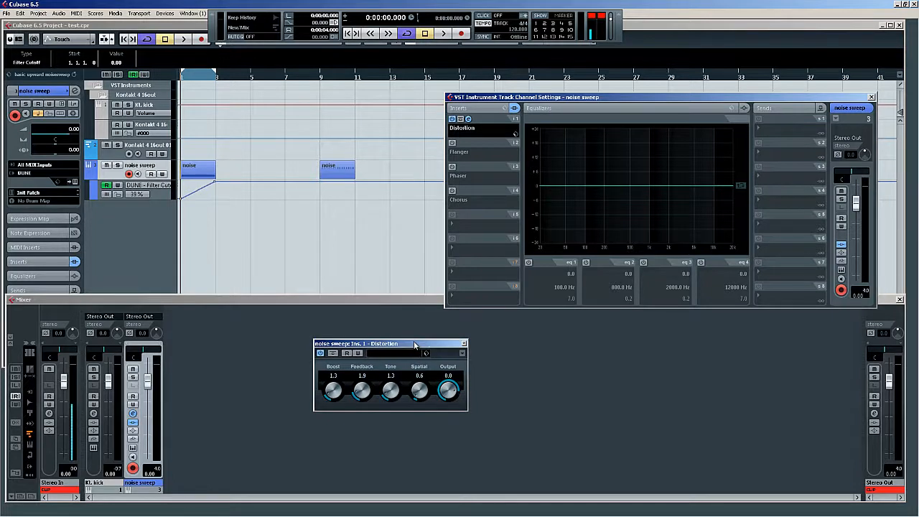
Step: Reset the Distortion effect's Boost, Feedback, Tone and Spatial to 0.0
left_click_drag(328, 400, 348, 460)
left_click_drag(361, 390, 382, 455)
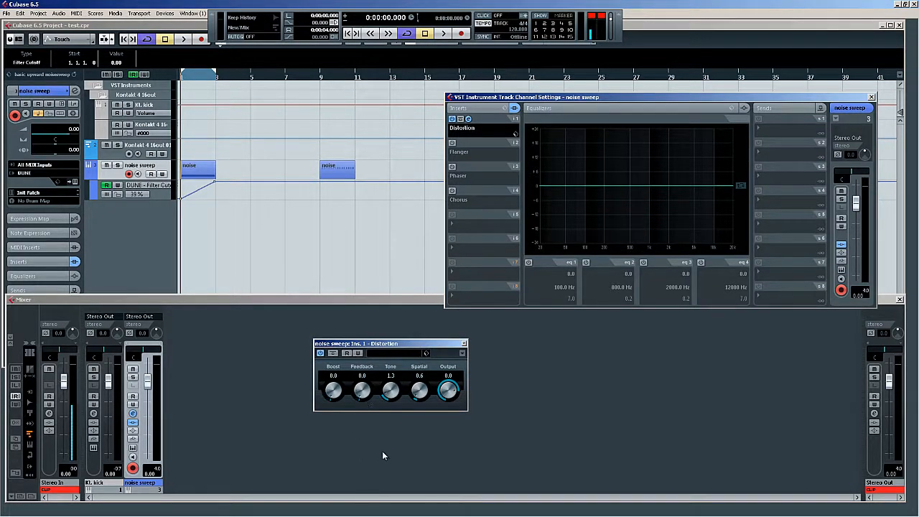
left_click(420, 389, "ctrl")
left_click(390, 390, "ctrl")
Step: Set the Distortion Boost to 1.6 and Feedback to 2.5 during playback, comparing the sound with the effect bypassed and active
key("space")
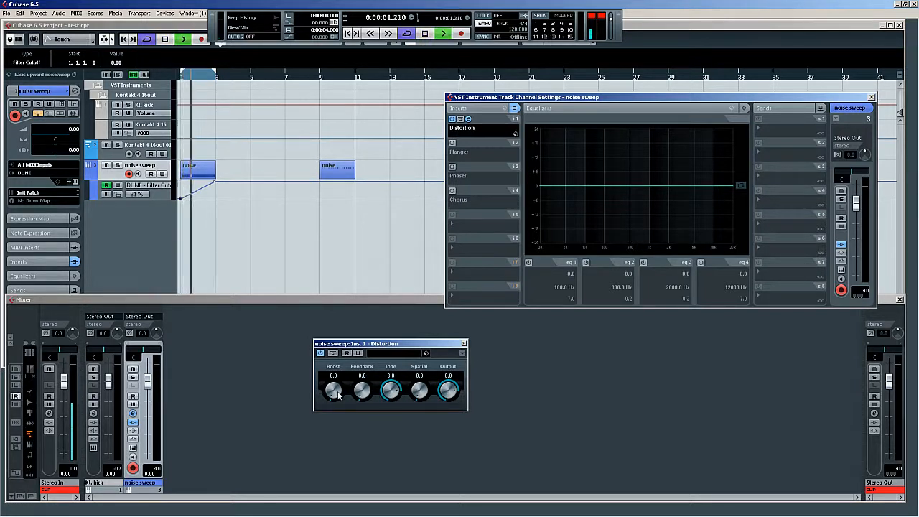
left_click_drag(339, 393, 359, 393)
left_click(333, 352)
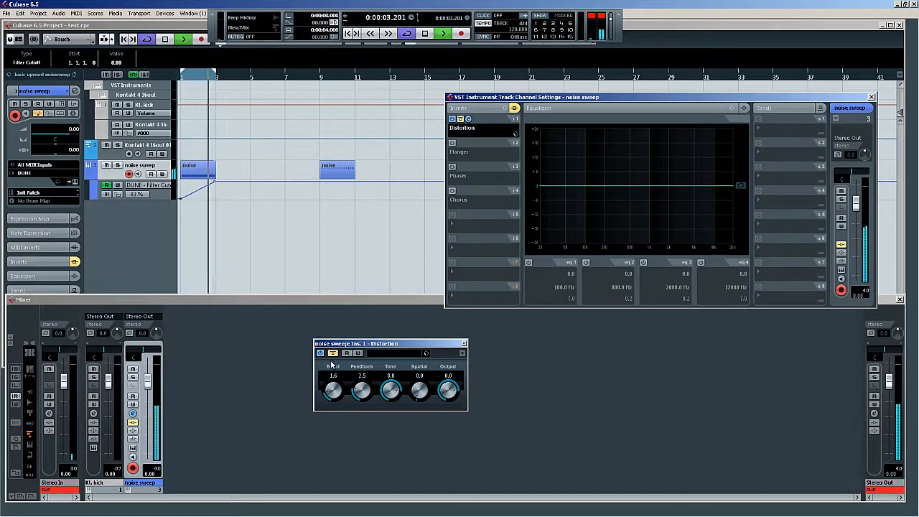
left_click(336, 354)
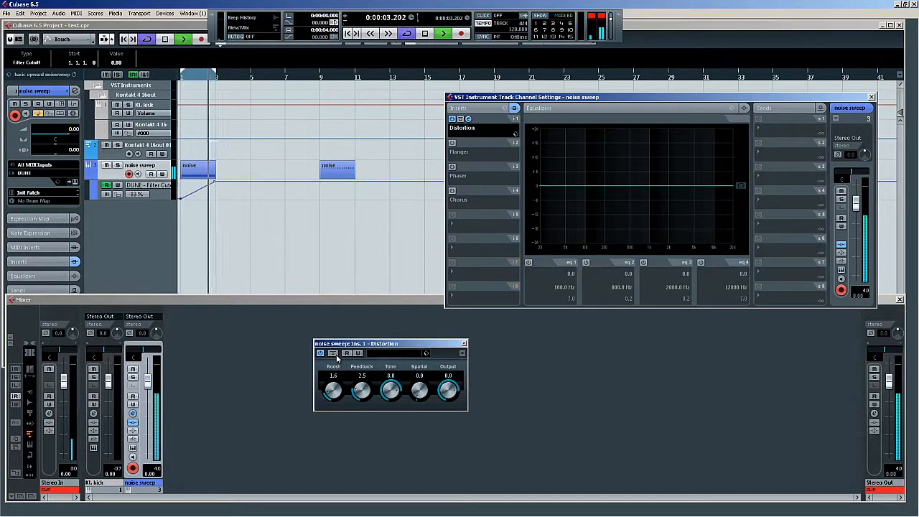
Step: Set the Distortion Tone to 5.3 and Spatial to 5.0, stop playback and close the effect window
mouse_move(397, 394)
left_mouse_down()
mouse_move(394, 425)
mouse_move(393, 391)
mouse_move(418, 351)
mouse_move(419, 391)
mouse_move(388, 387)
mouse_move(390, 403)
left_mouse_up()
left_click_drag(417, 392, 415, 403)
key("space")
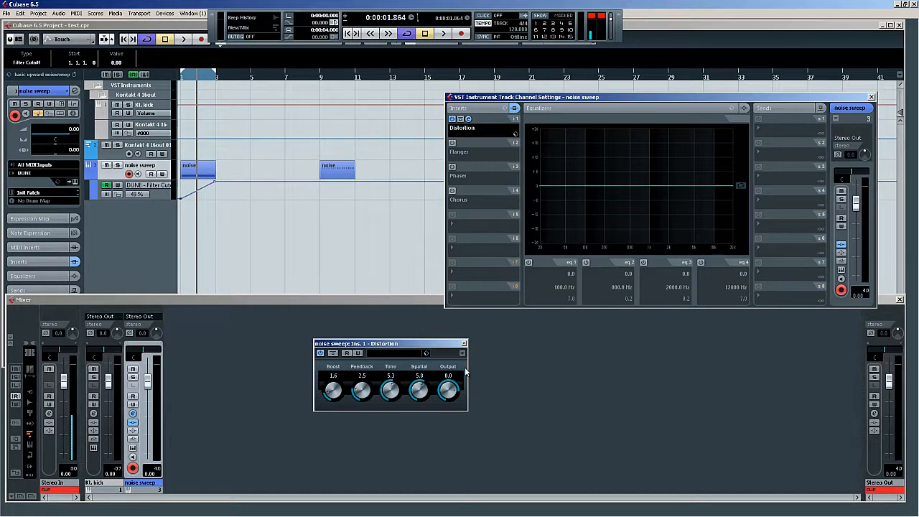
left_click(463, 344)
Step: Activate the Chorus insert, bring its window into clear view, and listen to the sweep with the Slow Leslie preset
left_click(451, 192)
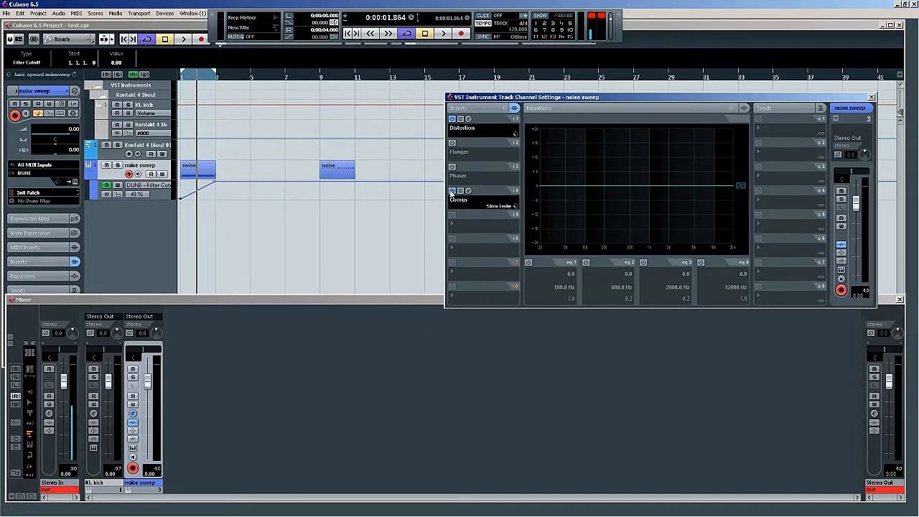
left_click(468, 191)
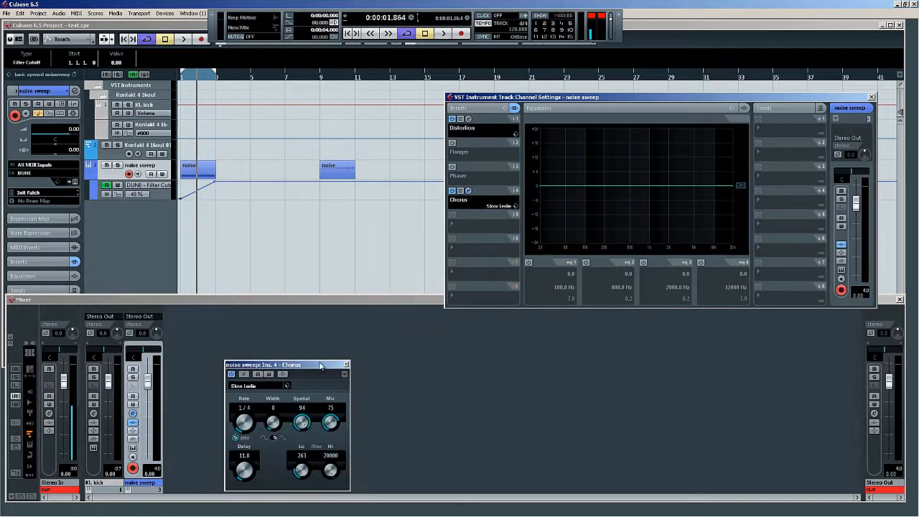
left_click_drag(321, 366, 413, 347)
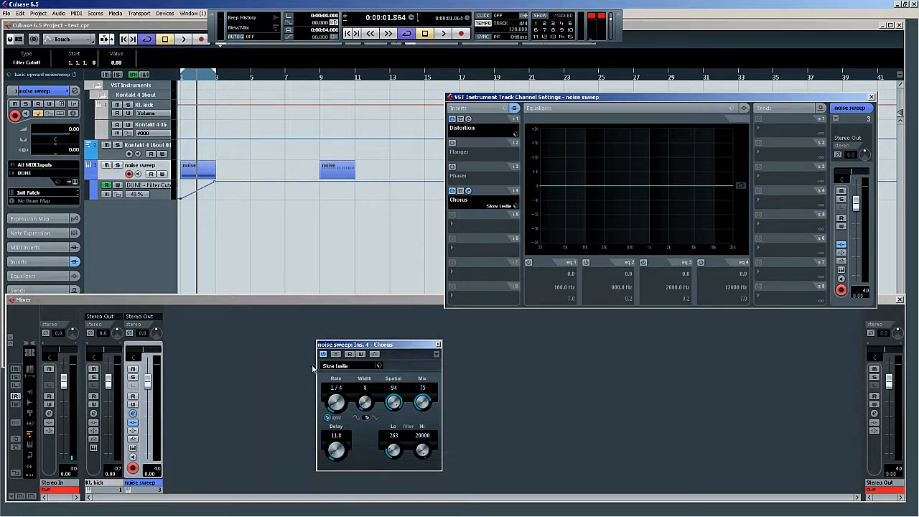
key("space")
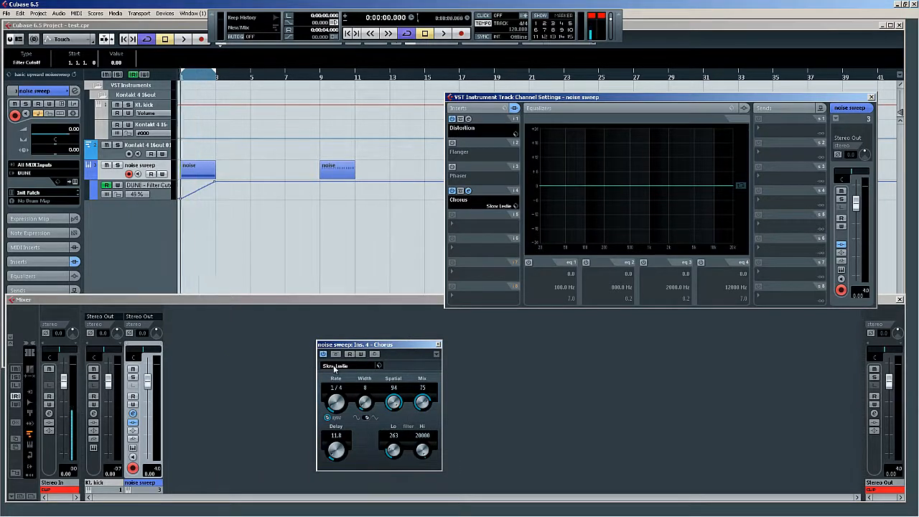
key("space")
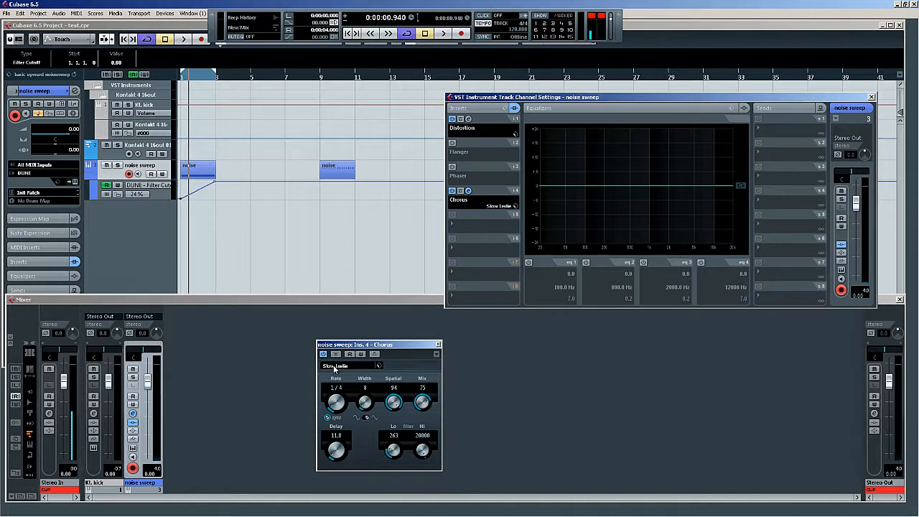
left_click(350, 366)
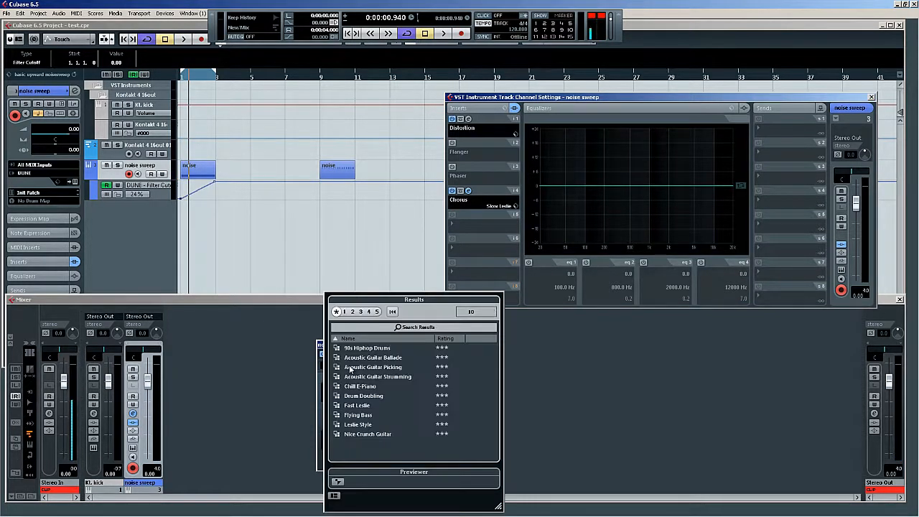
left_click(454, 329)
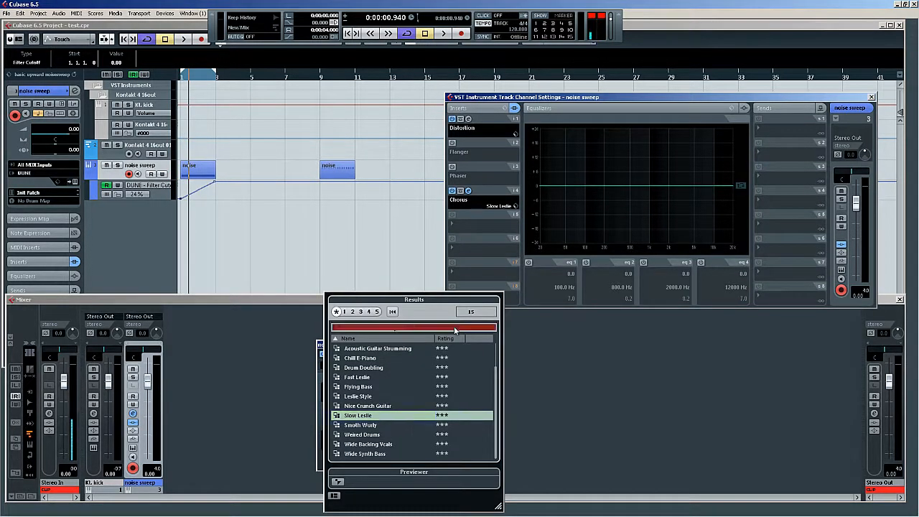
type("init")
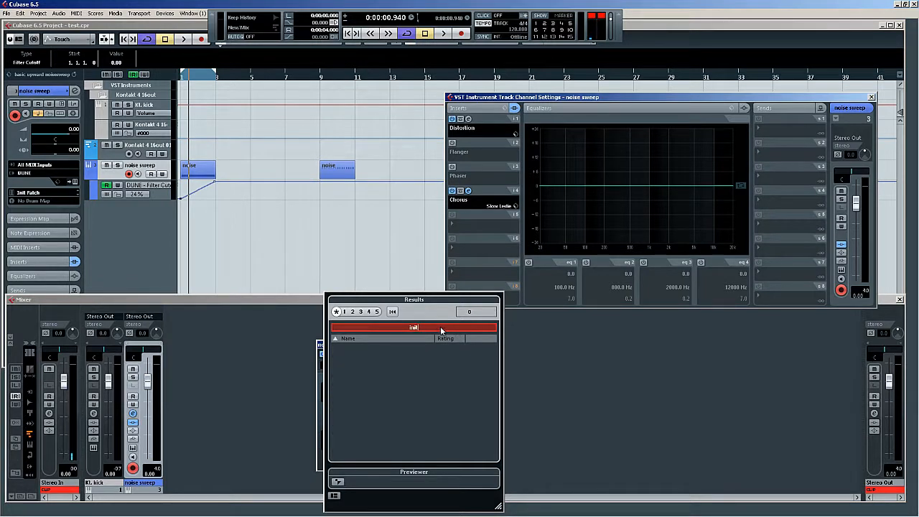
key("BackSpace")
key("BackSpace")
key("BackSpace")
key("BackSpace")
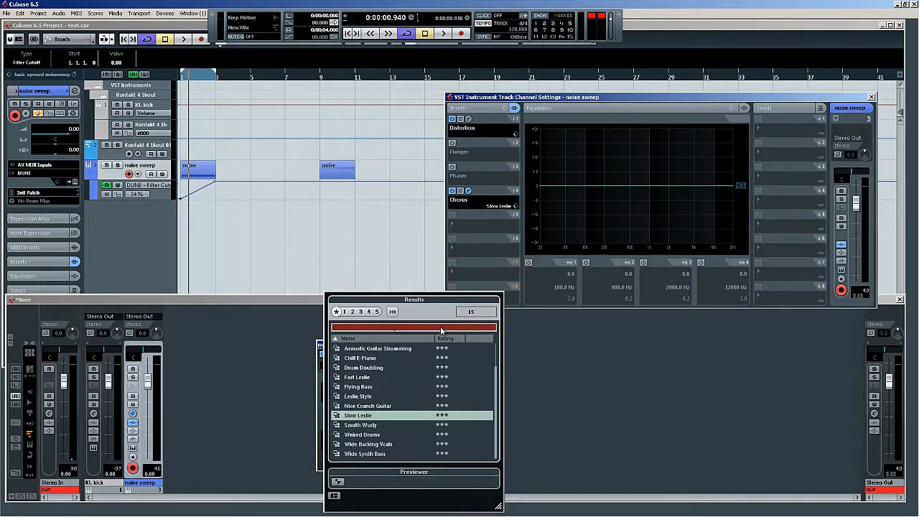
left_click(544, 332)
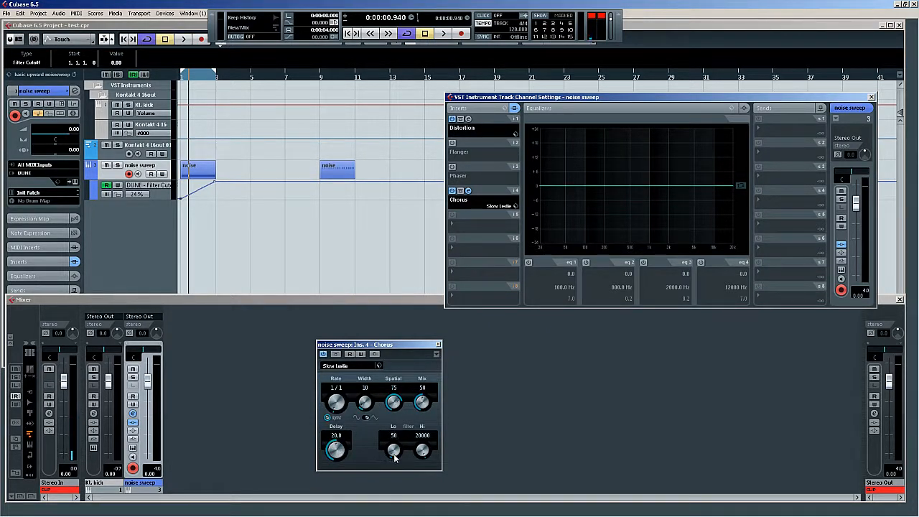
Step: Set the Chorus to Rate 1/16, Width 38, Spatial 75, Mix 50, Delay 20.0 and filter Lo 50, Hi 12000 while auditioning, then return to the start
key("space")
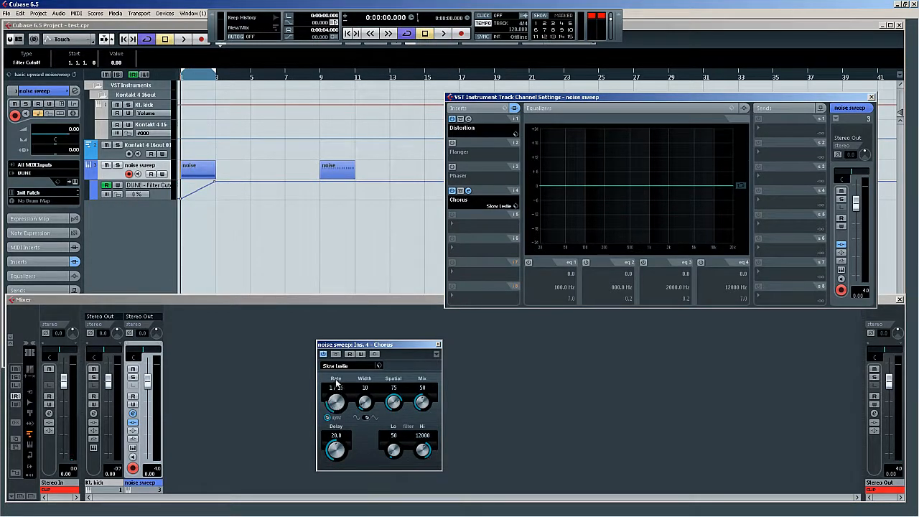
key("space")
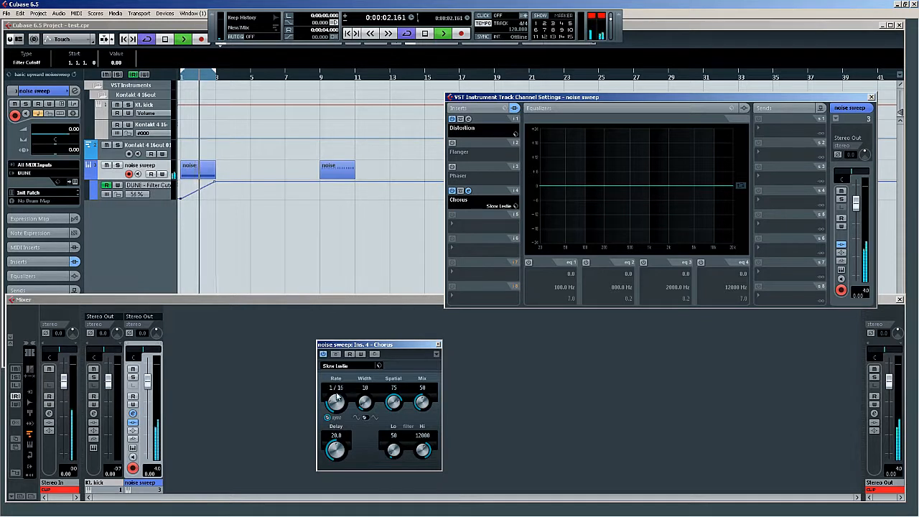
left_click_drag(367, 405, 364, 375)
left_click_drag(364, 403, 366, 413)
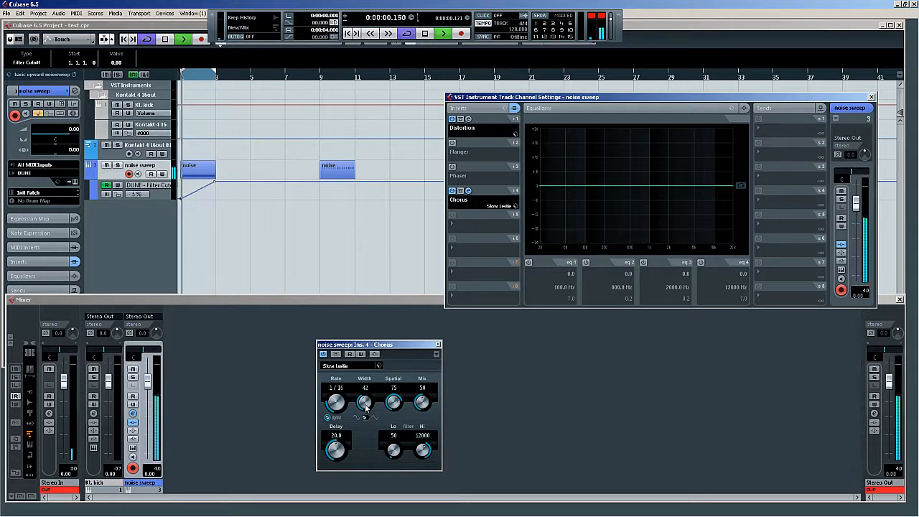
key("space")
key("Home")
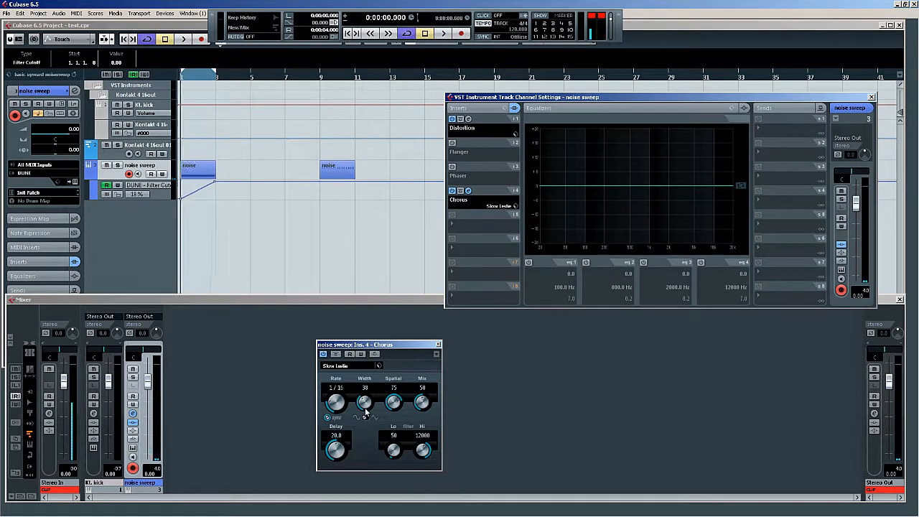
Step: Activate the Flanger insert, close the Chorus window, open the Flanger's window and look through its presets
left_click(452, 143)
left_click(438, 345)
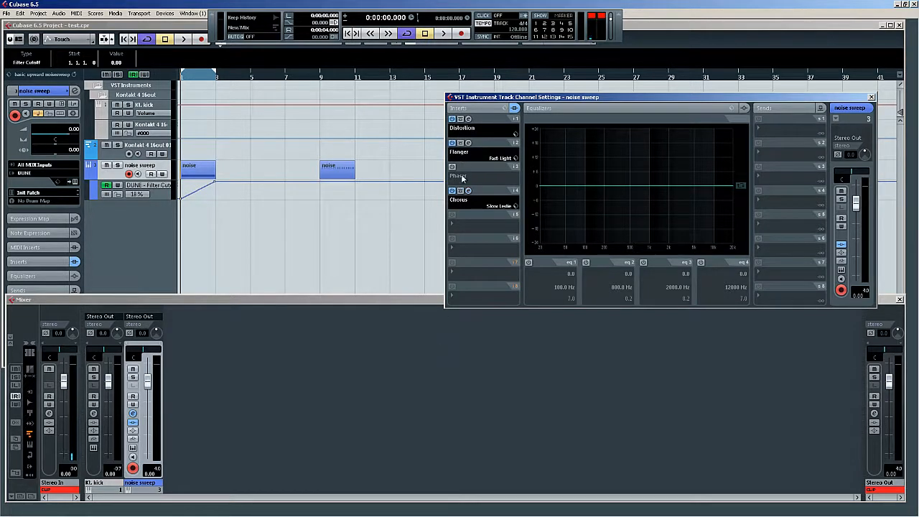
left_click(469, 143)
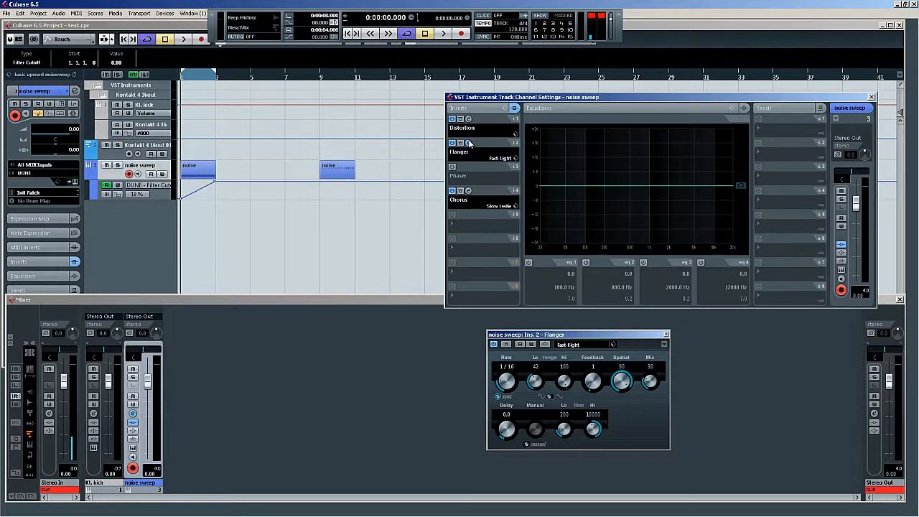
left_click(580, 347)
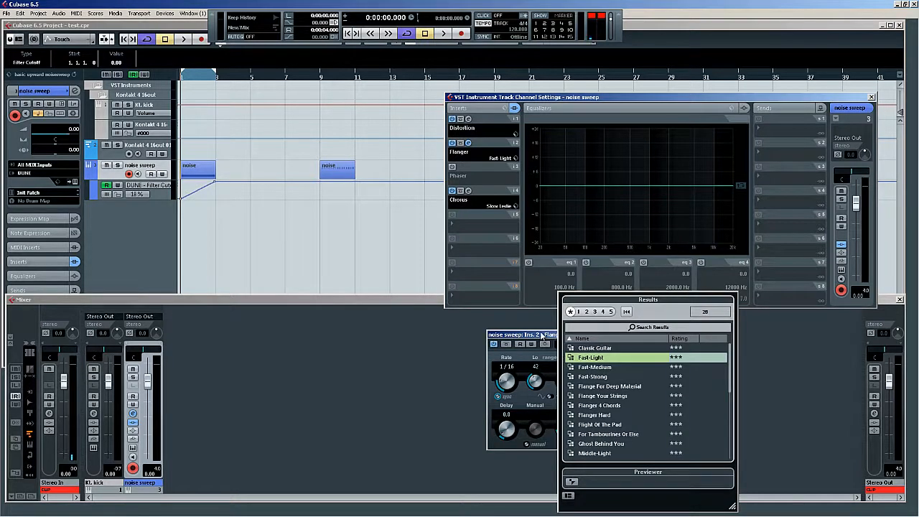
left_click(542, 335)
Step: Set the Flanger to Rate 1/1, range Lo 50, Feedback 50, Spatial 75, Mix 50 and Delay 2.0, and audition the sweep
left_click(509, 382)
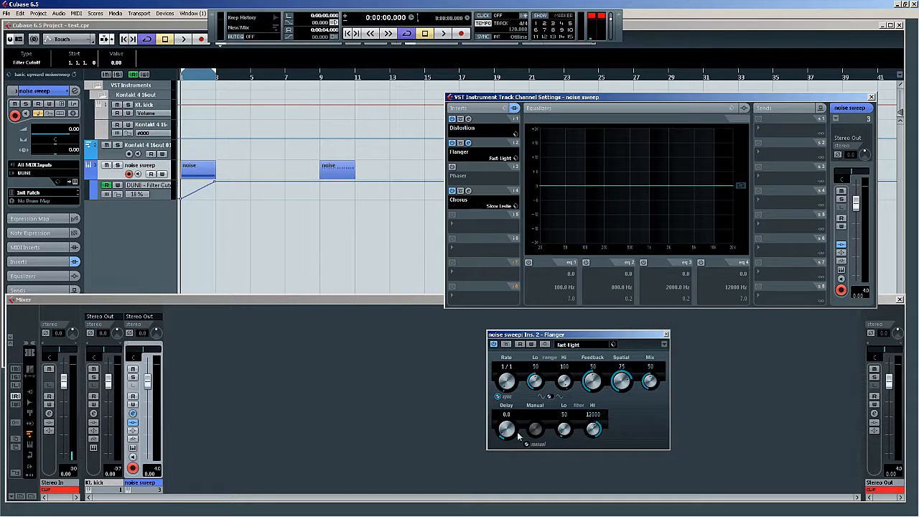
key("space")
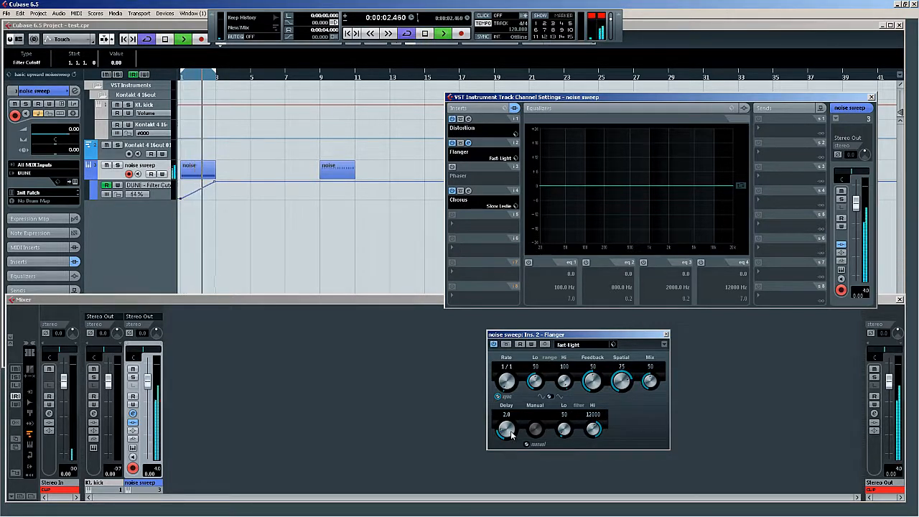
key("space")
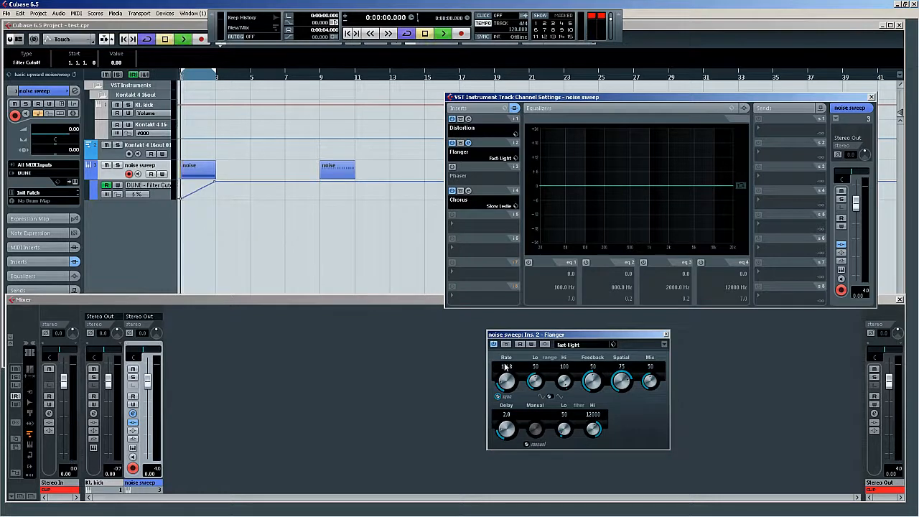
Step: Reduce the Flanger Spatial to 23 and raise its filter Lo to about 115 during playback
key("space")
left_click_drag(619, 382, 618, 432)
left_click_drag(624, 391, 624, 394)
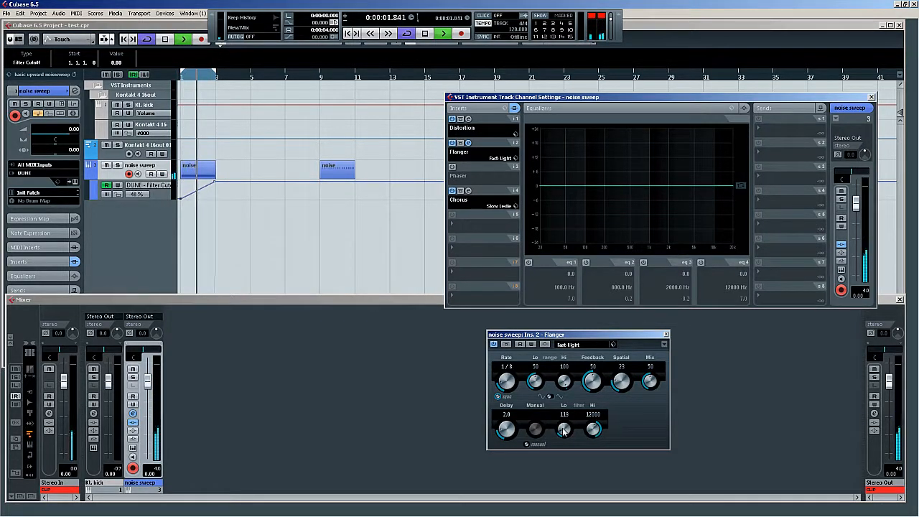
key("space")
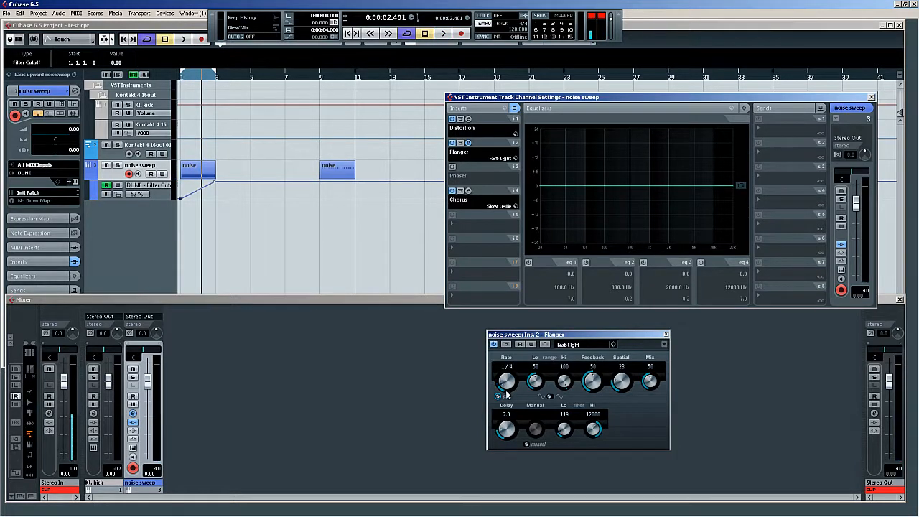
Step: Listen to the Flanger at Rate 1/4, set the Rate to 1/1 and audition the sweep again
key("space")
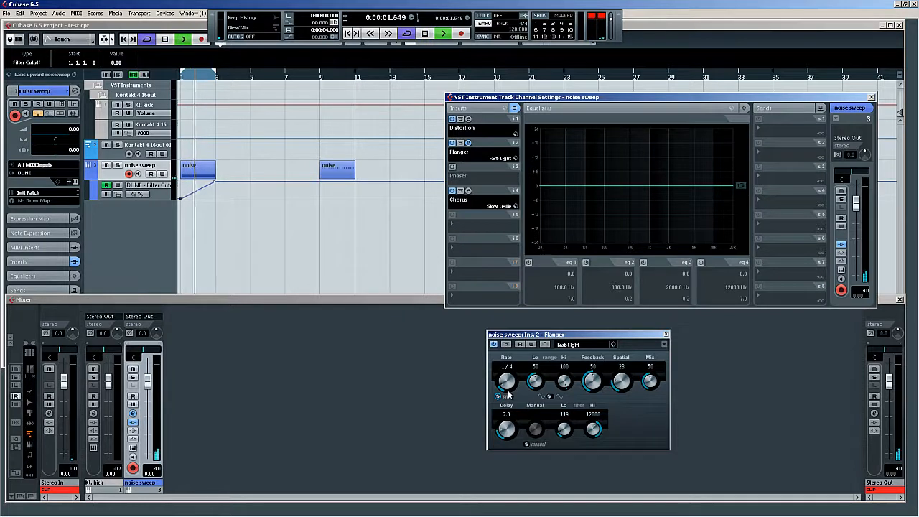
key("space")
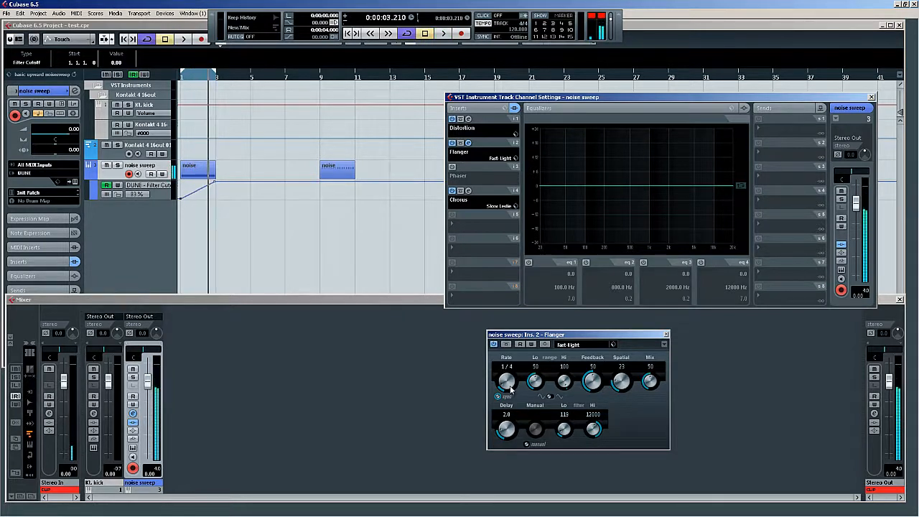
key("space")
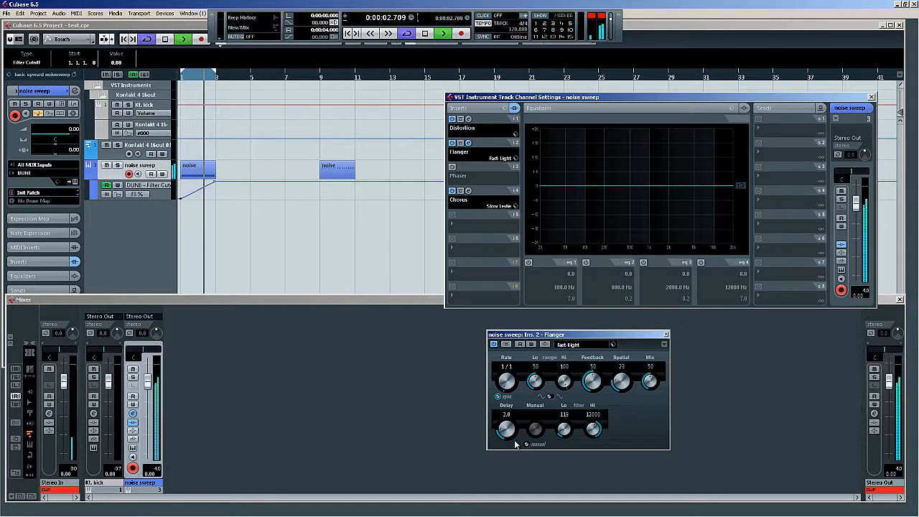
key("space")
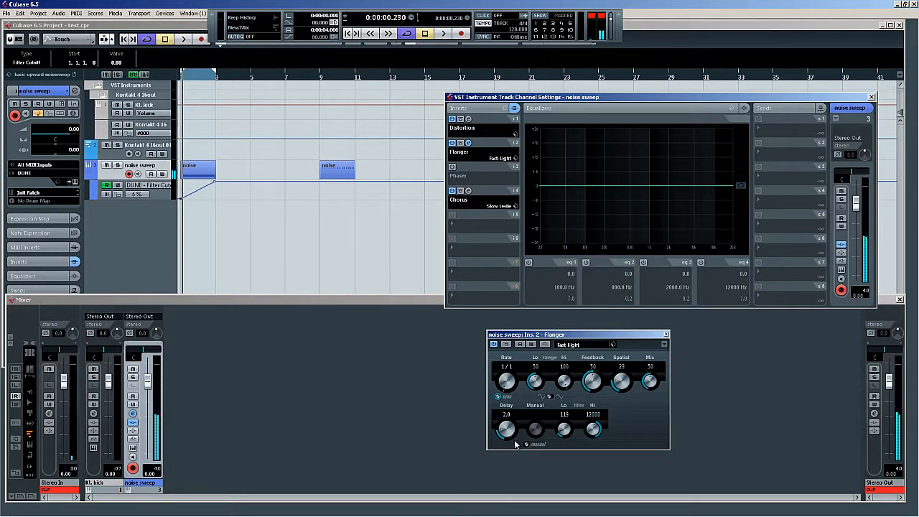
Step: Activate the Phaser insert, open its window in place of the Flanger's, and play the sweep with the loaded preset
left_click(453, 167)
left_click(468, 167)
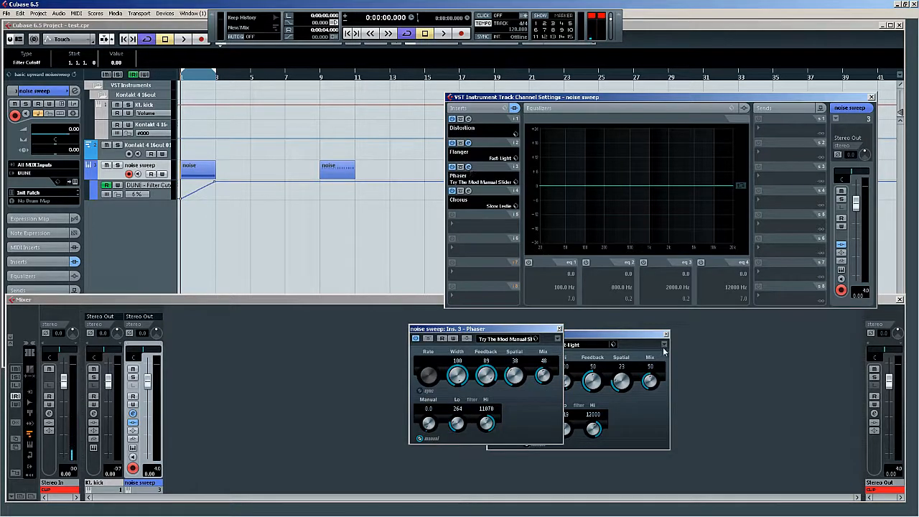
left_click(667, 335)
key("space")
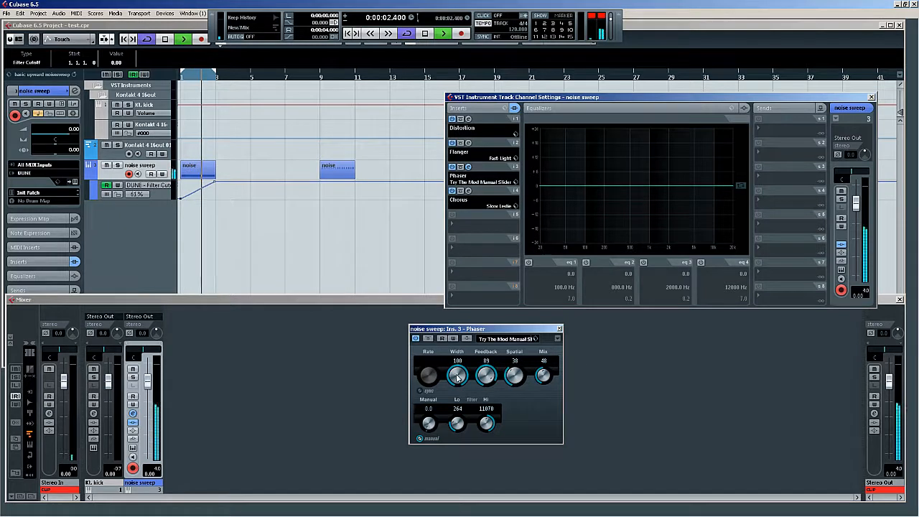
key("space")
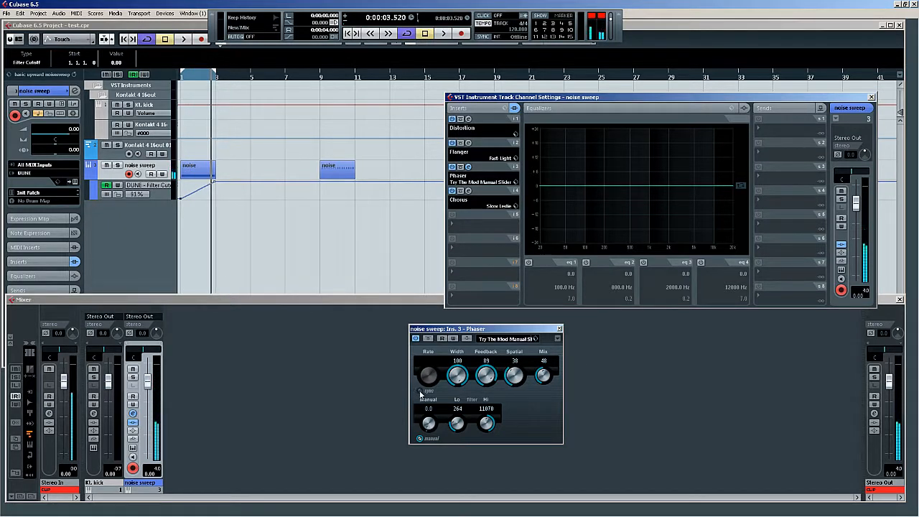
Step: Audition the Phaser presets Bass Phase and Basslines From Outta Space on the sweep, leaving Basslines From Outta Space loaded
left_click(531, 339)
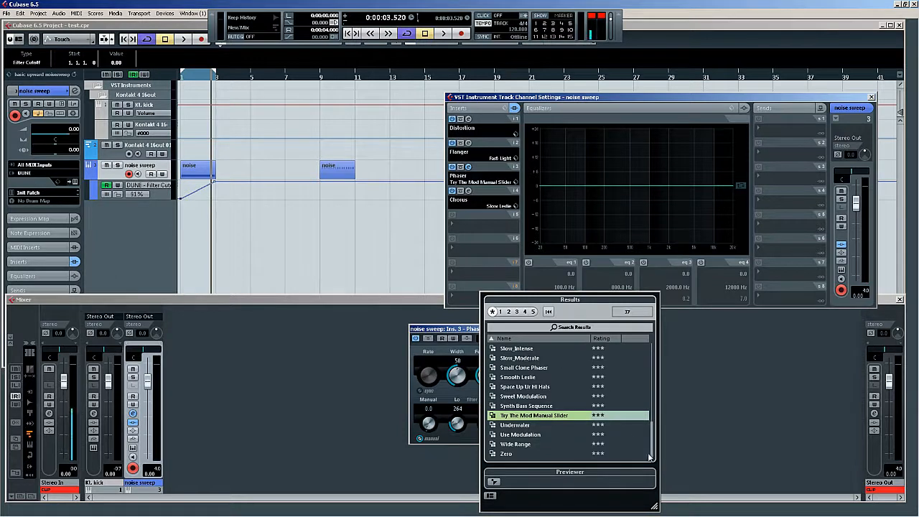
scroll(651, 456, "up", 8)
left_click(512, 348)
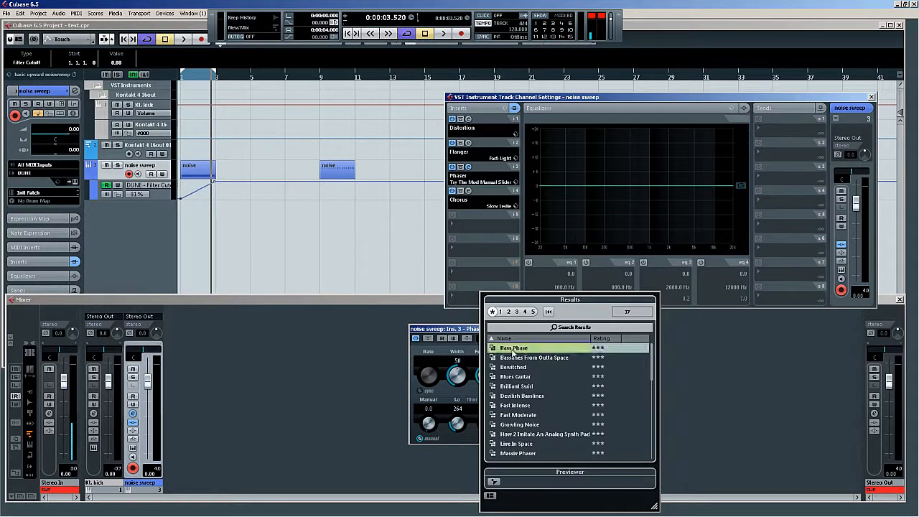
left_click(512, 348)
key("space")
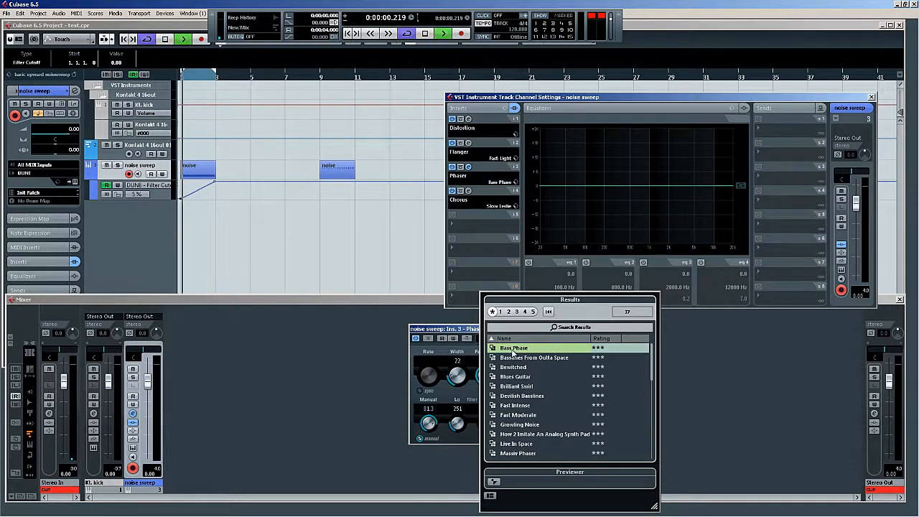
left_click(517, 362)
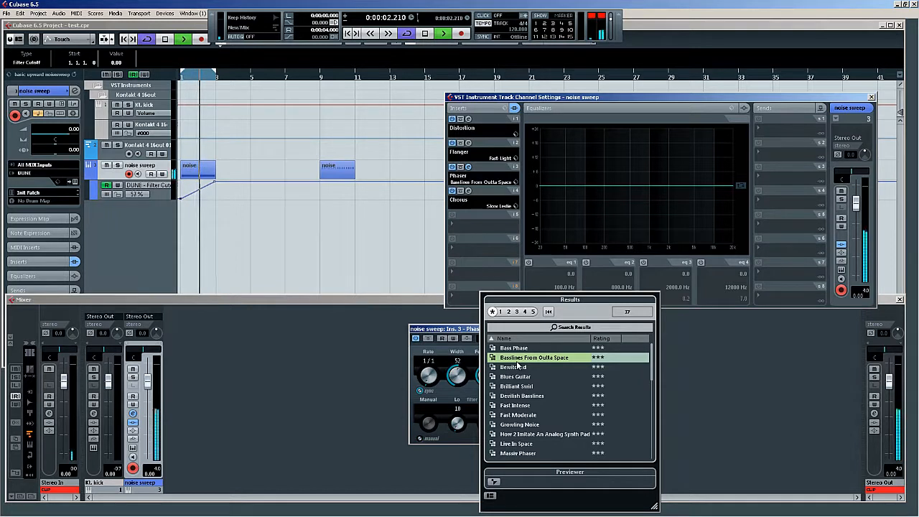
key("space")
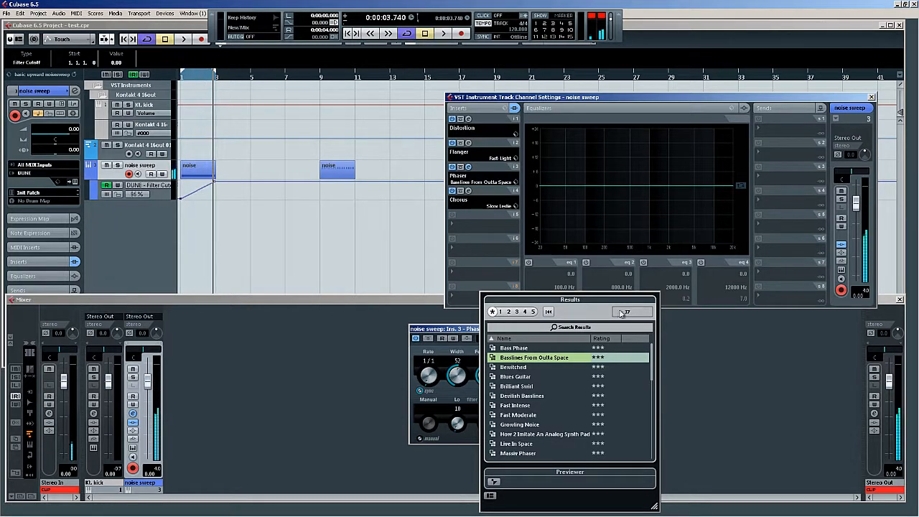
Step: Close the Phaser window and add a stereo FX channel track with the Redline Reverb effect
left_click(485, 330)
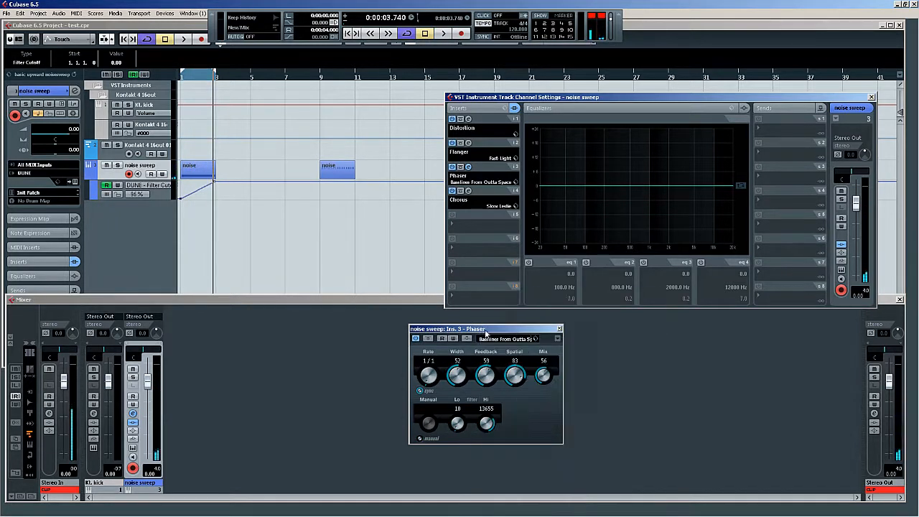
left_click(559, 328)
right_click(547, 334)
mouse_move(611, 404)
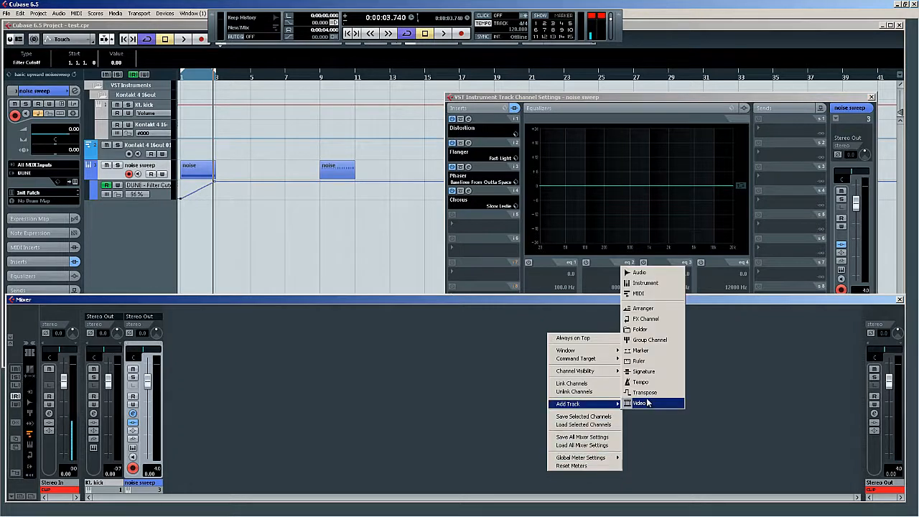
left_click(645, 319)
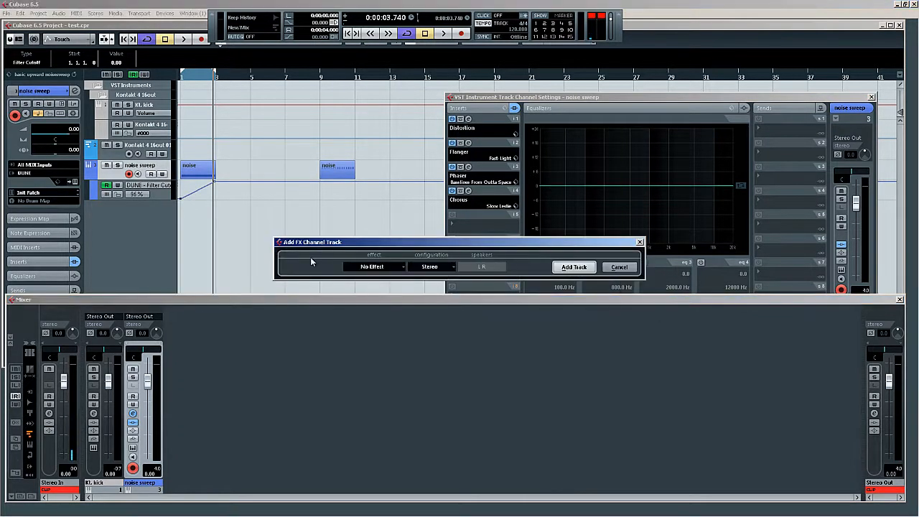
left_click(399, 272)
mouse_move(396, 273)
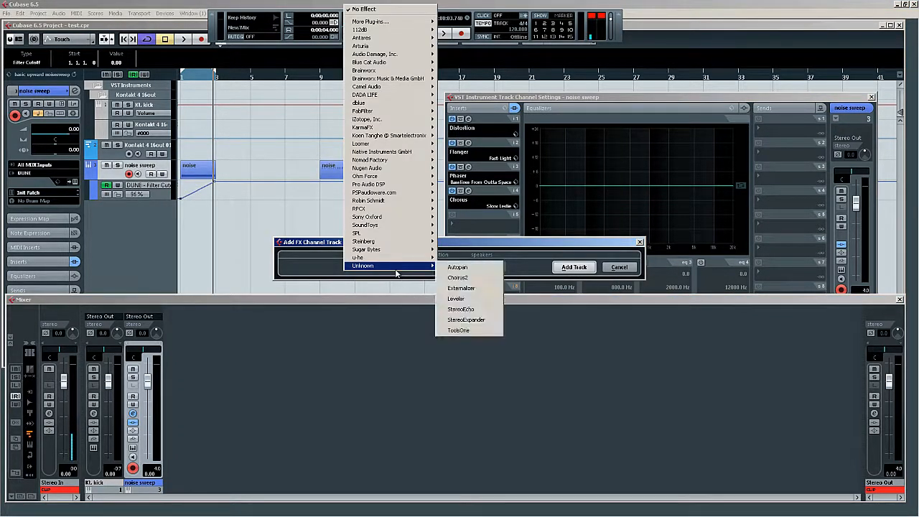
mouse_move(399, 36)
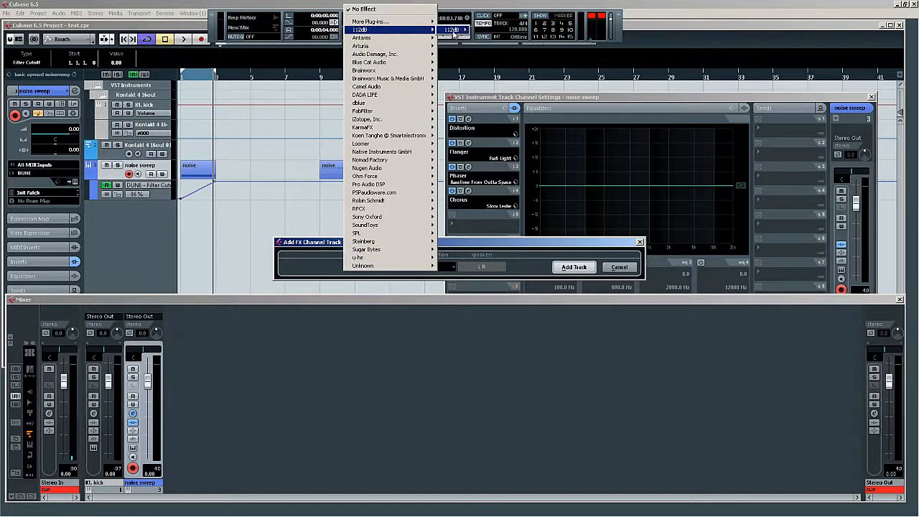
mouse_move(454, 33)
mouse_move(513, 33)
left_click(546, 33)
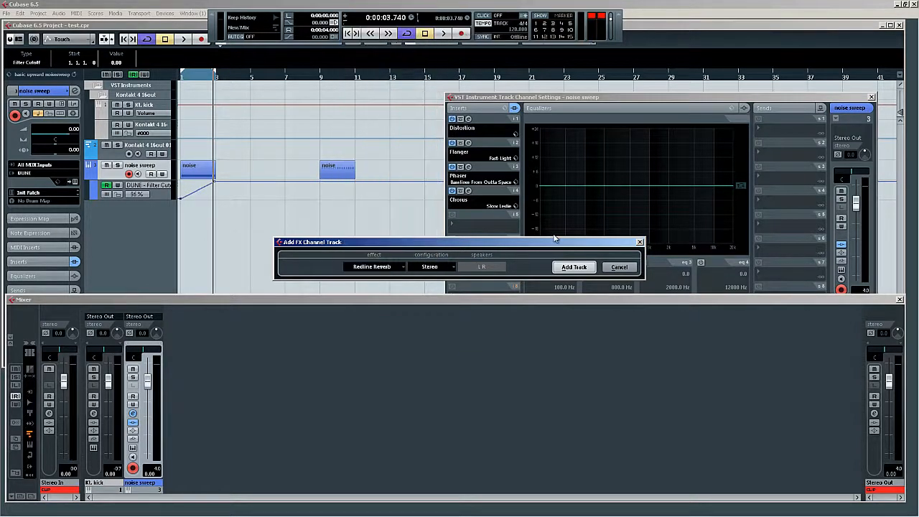
left_click(568, 266)
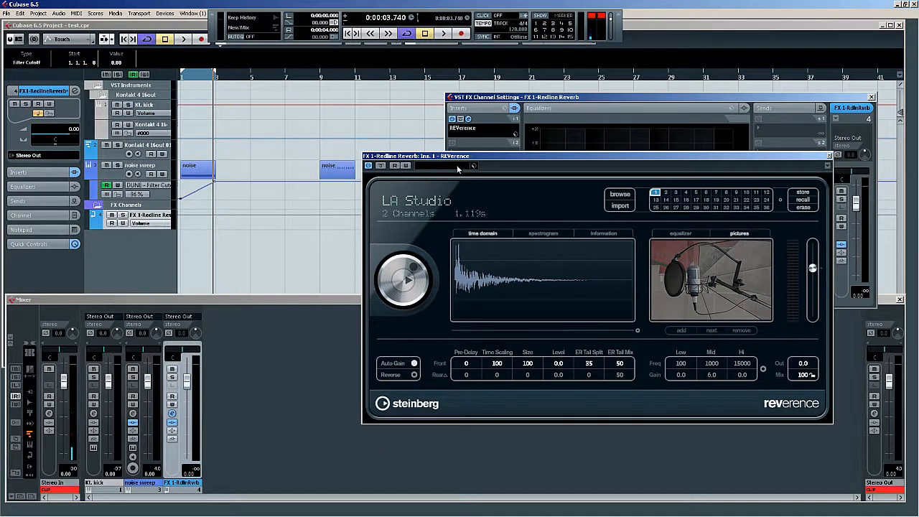
Step: Start playing the sweep and close the REVerence window of the reverb channel
key("space")
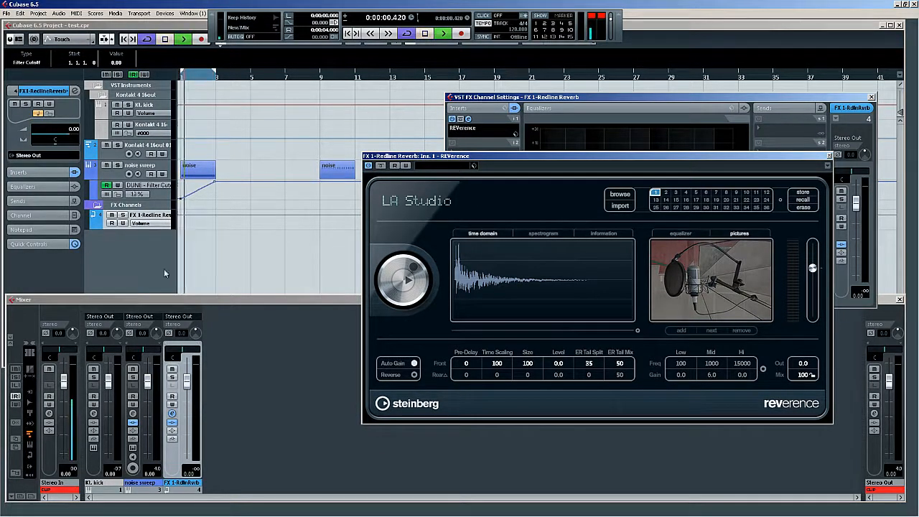
left_click(171, 415)
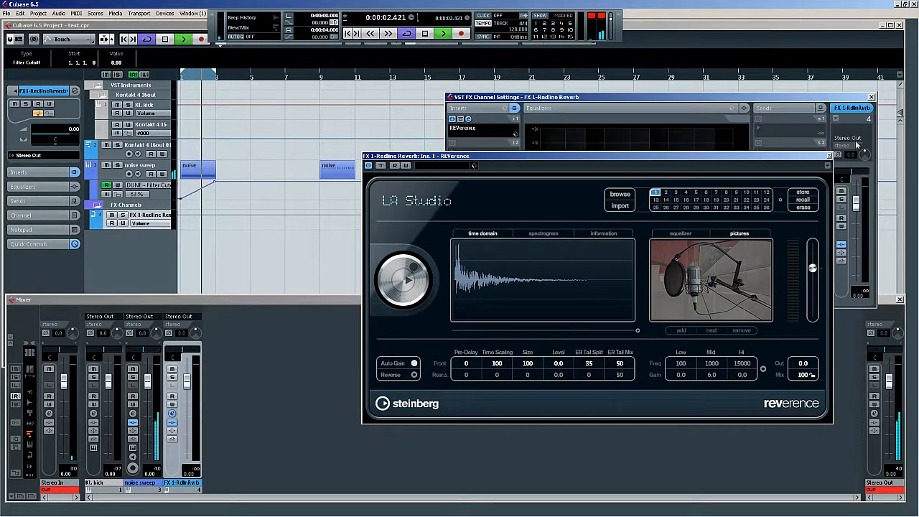
left_click(829, 156)
left_click(782, 127)
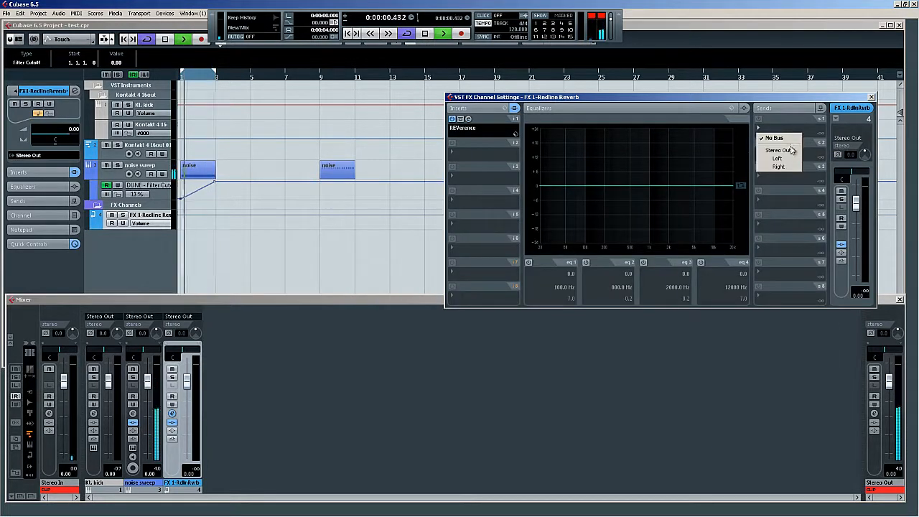
left_click(787, 125)
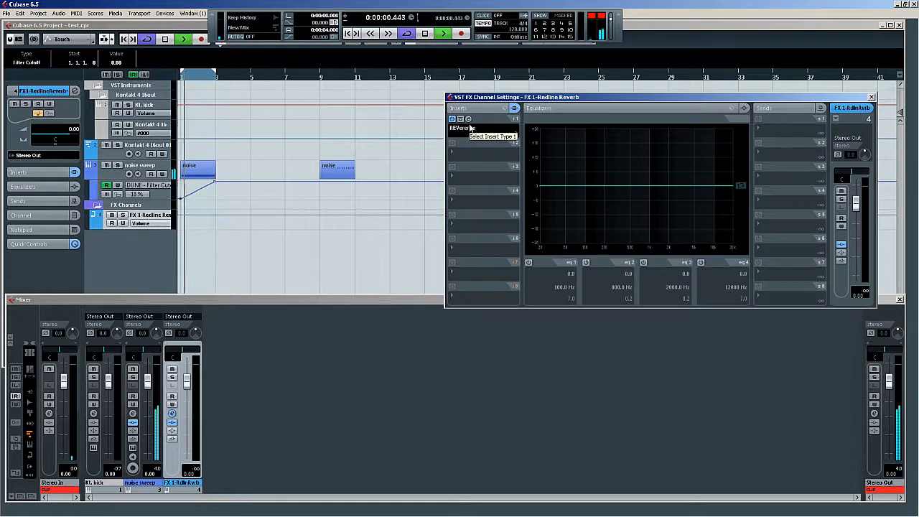
Step: Assign the noise sweep channel's first send to FX 1-Redline Reverb and raise the send level to about -2.41 dB
left_click(126, 427)
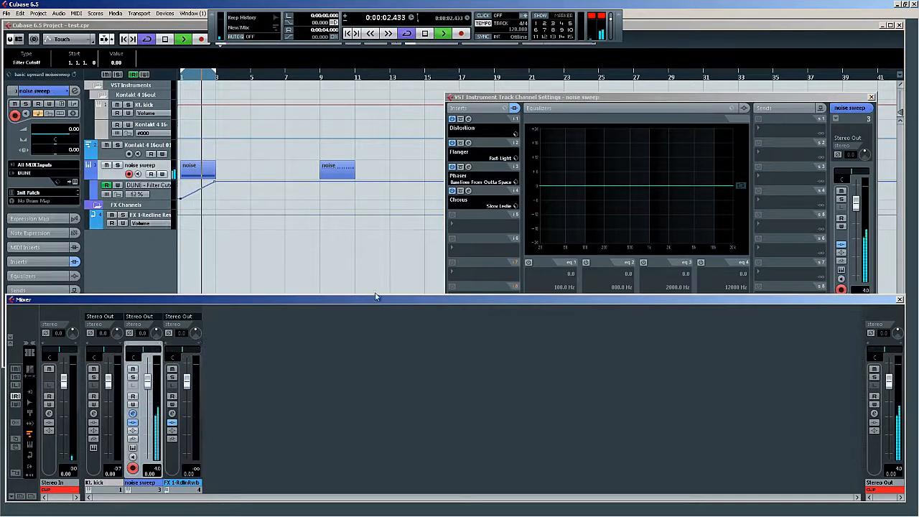
left_click(775, 128)
left_click(787, 150)
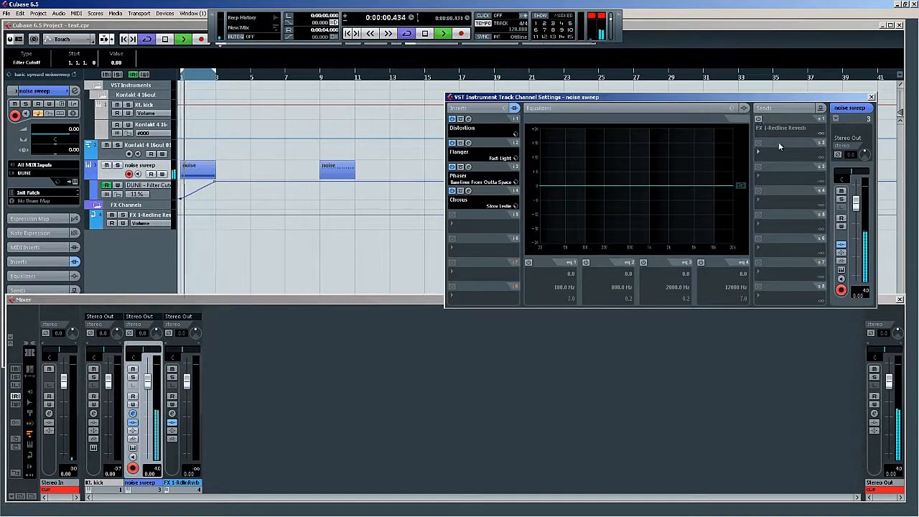
left_click_drag(761, 140, 805, 141)
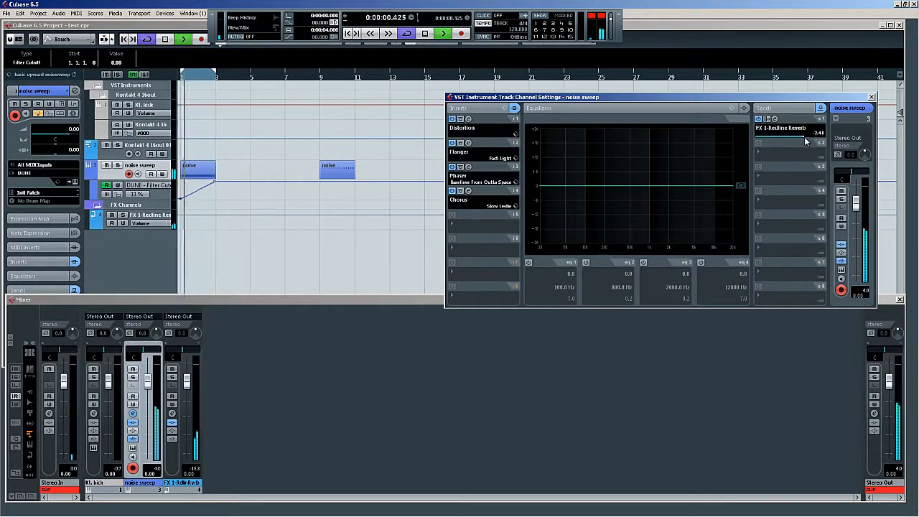
Step: Open the send's REVerence effect, try the Artificial Reflections preset and load Large Viennese Hall 1a (SR) instead
left_click(773, 120)
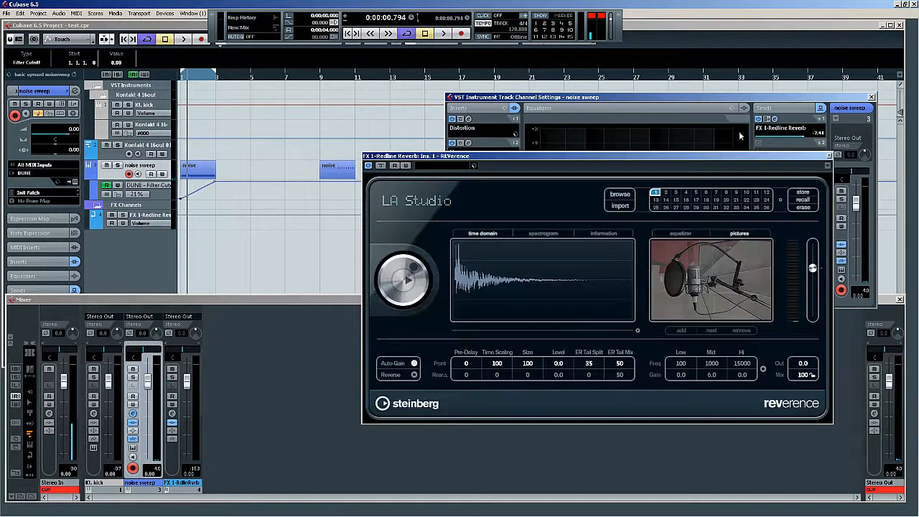
left_click(428, 199)
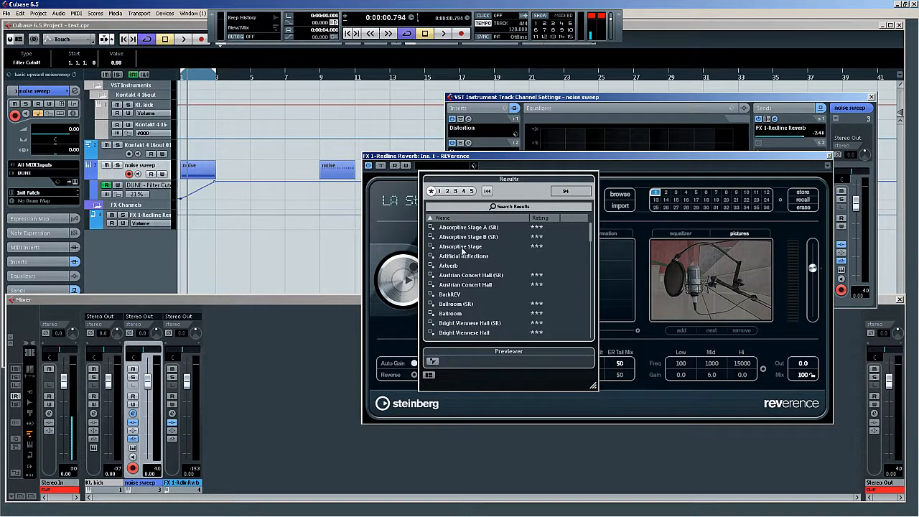
left_click(462, 257)
left_click(607, 163)
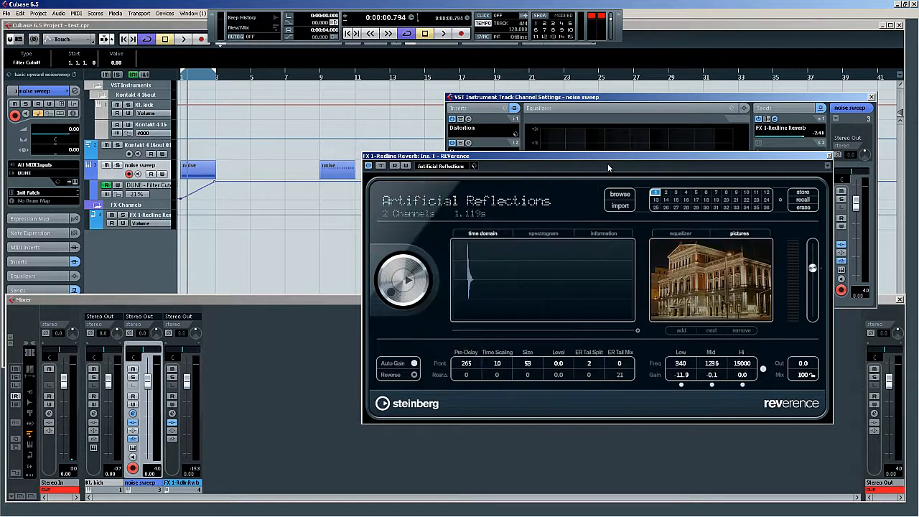
left_click(457, 168)
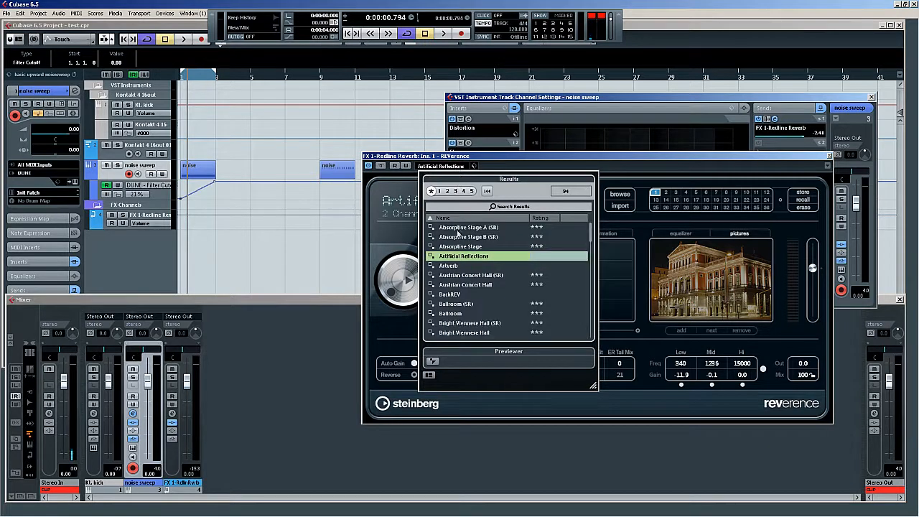
scroll(481, 285, "down", 6)
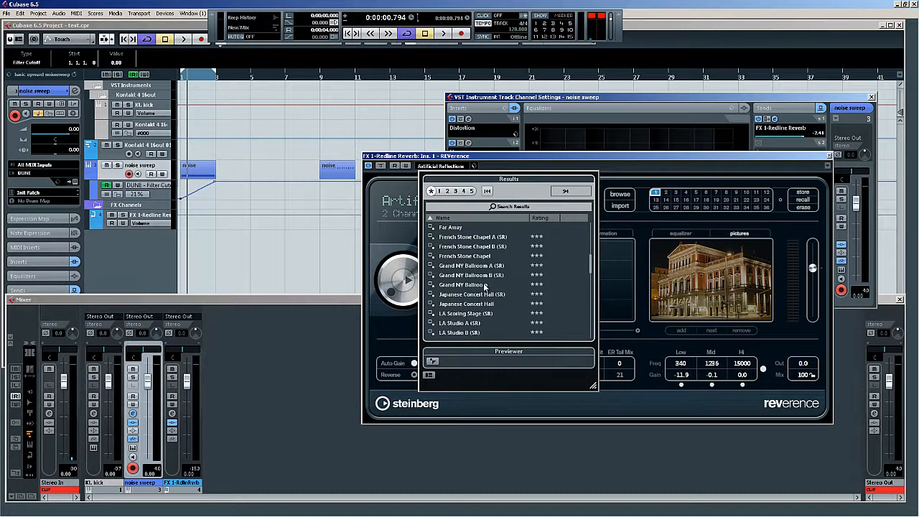
scroll(485, 294, "down", 4)
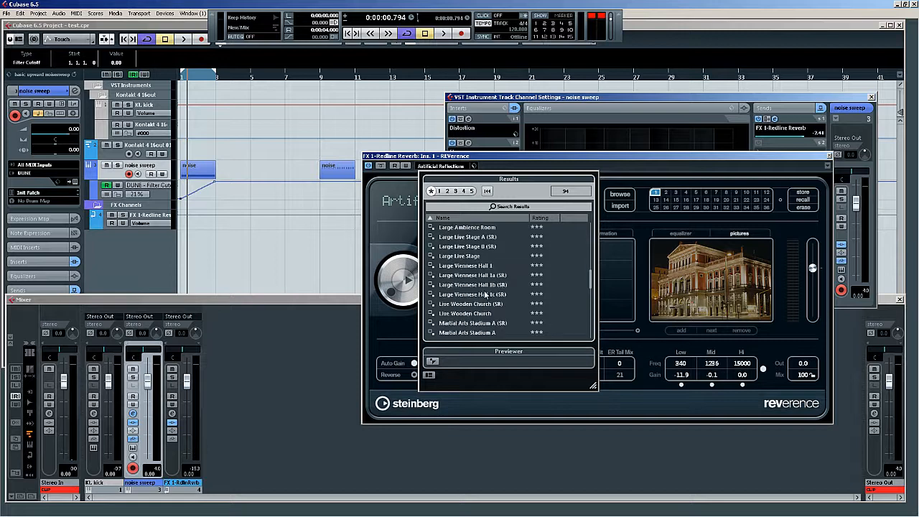
double_click(485, 276)
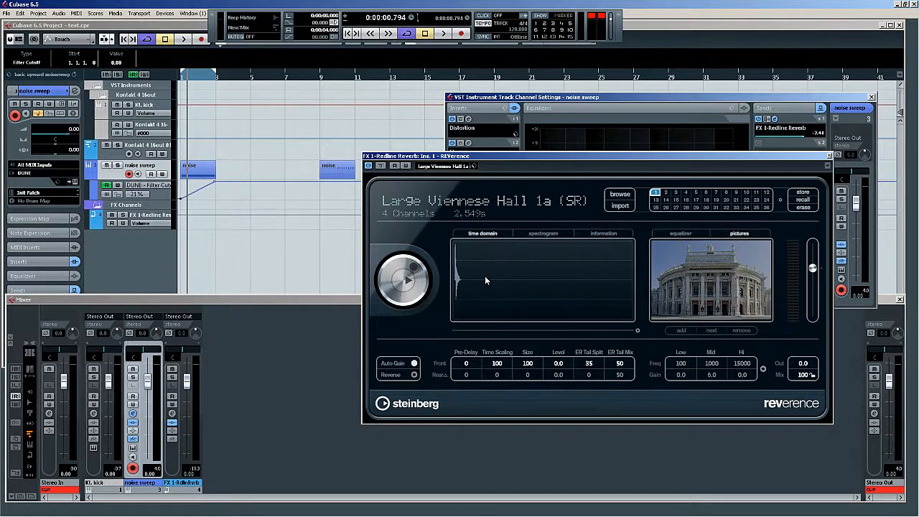
Step: Audition the hall reverb on the sweep, set its front Size to 150 and listen again
key("space")
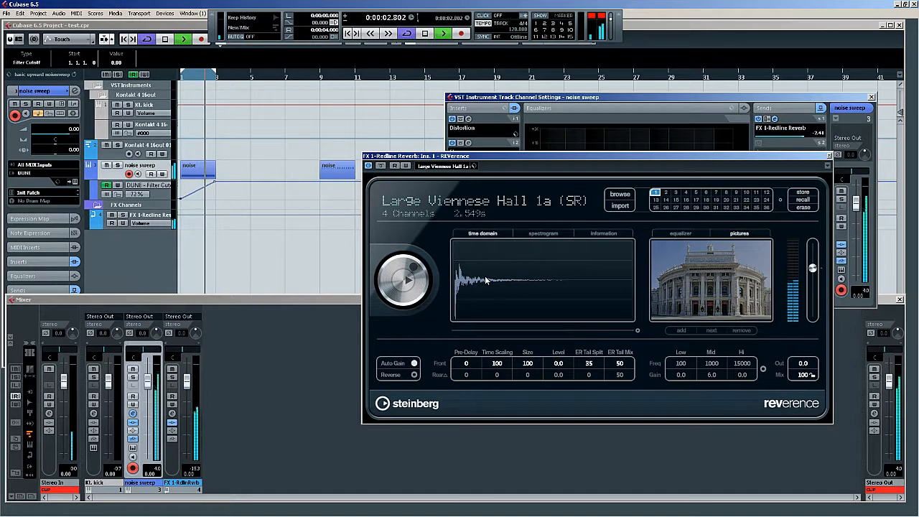
key("space")
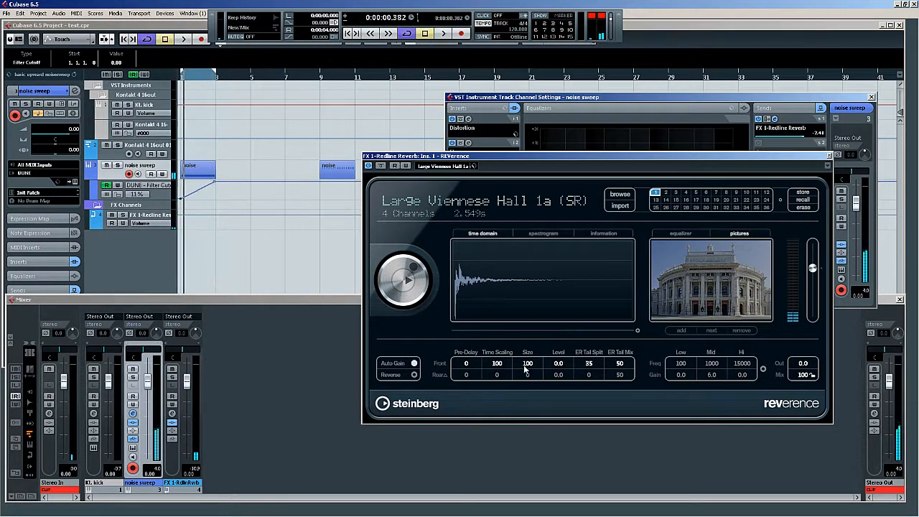
left_click_drag(528, 363, 524, 219)
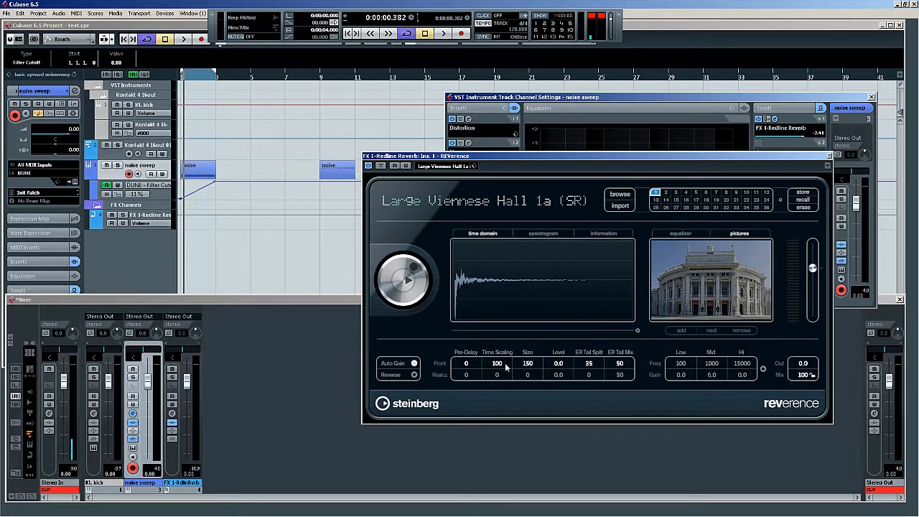
key("space")
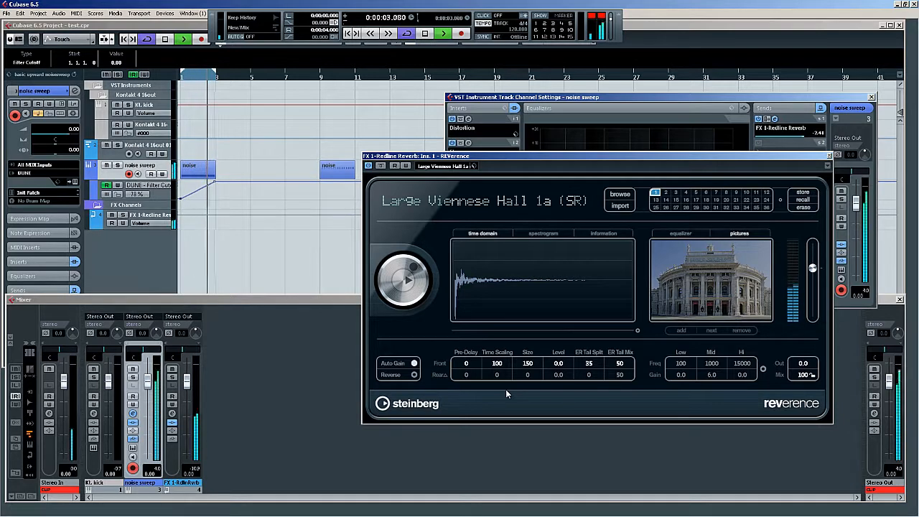
key("space")
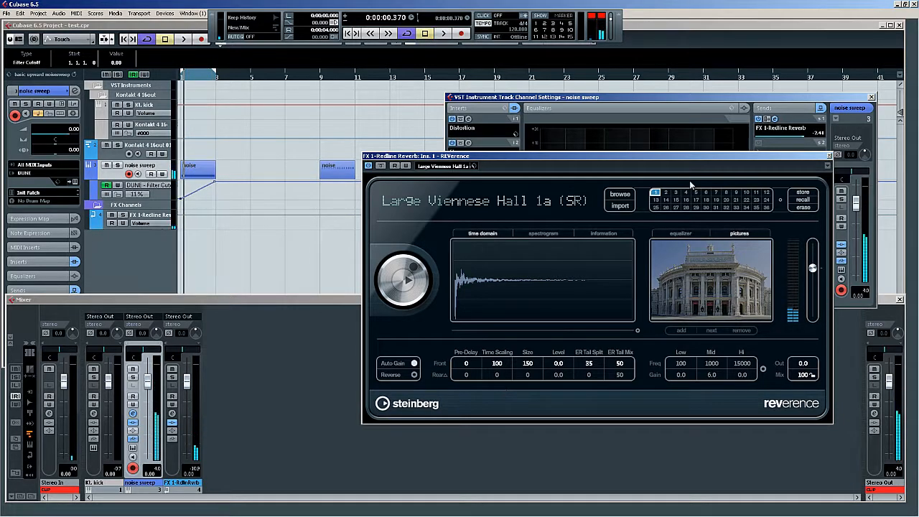
Step: Close the REVerence window and reset the noise sweep's reverb send level to 0.00
left_click(828, 156)
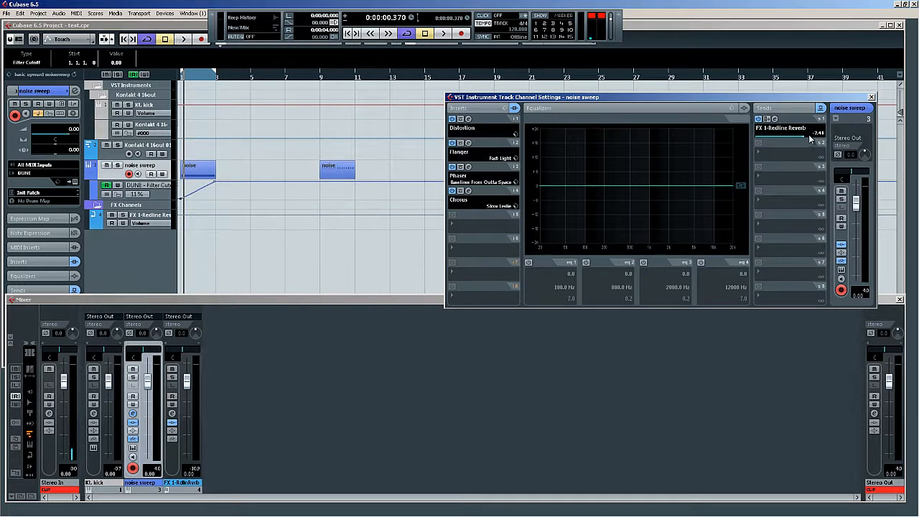
left_click(809, 136)
left_click(810, 137, "ctrl")
Step: Add an automation lane for the Send 1 Level below the Filter Cutoff lane and enable reading its automation
left_click(96, 197)
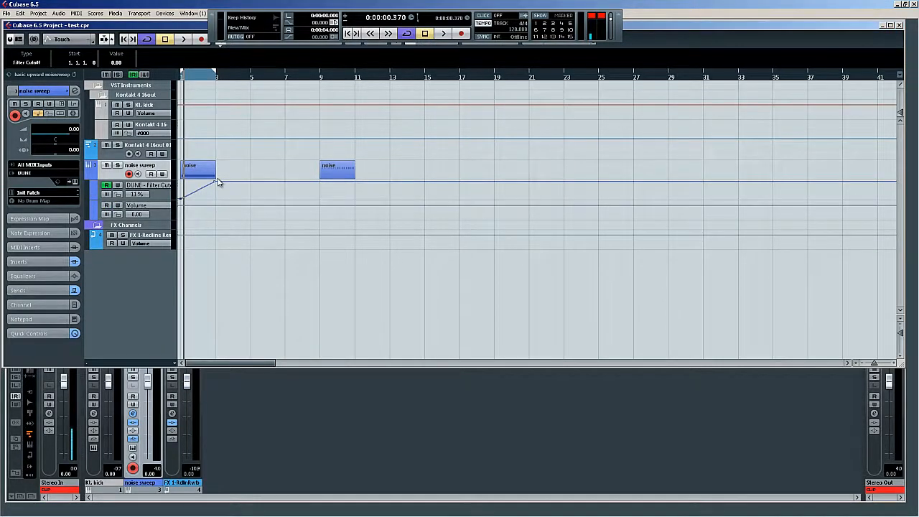
left_click(146, 208)
left_click(161, 332)
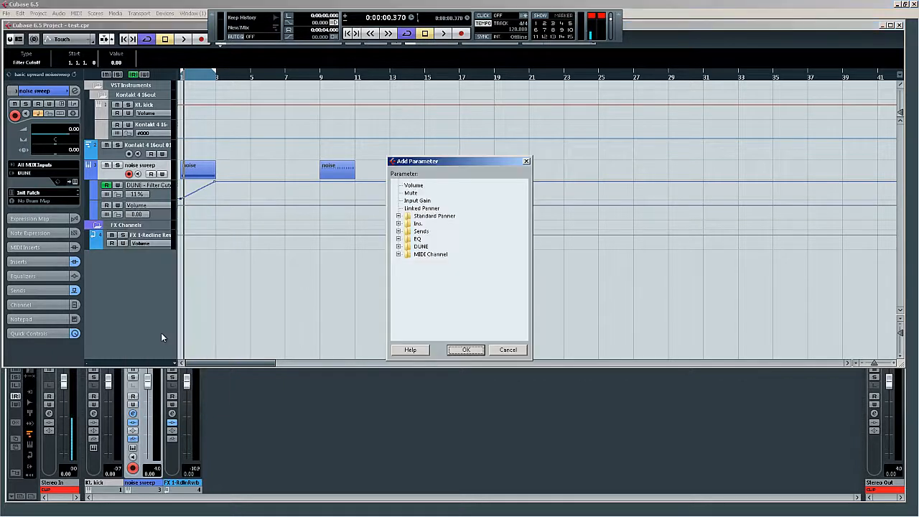
left_click(398, 231)
left_click(408, 239)
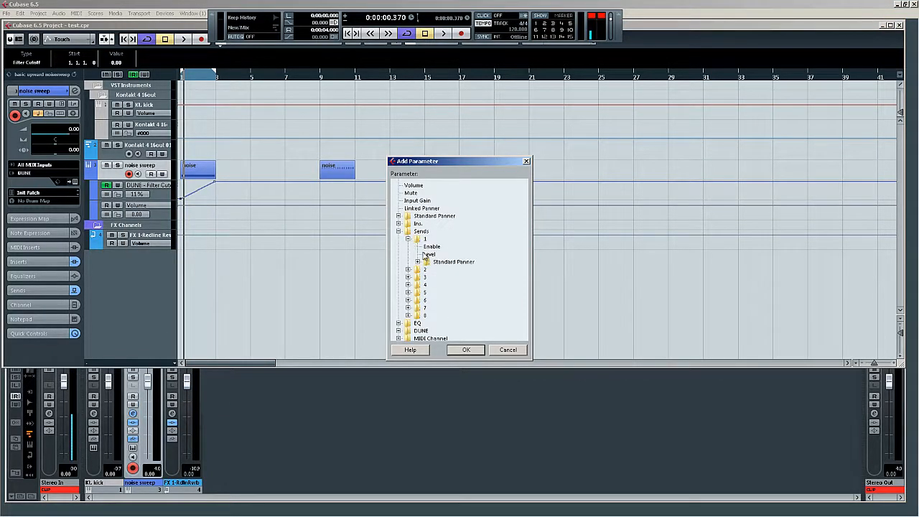
left_click(433, 256)
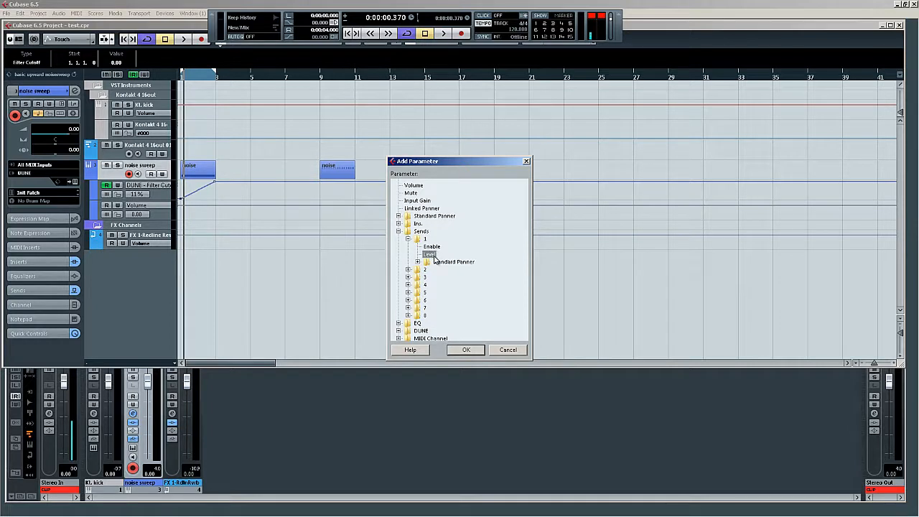
left_click(472, 350)
left_click(106, 206)
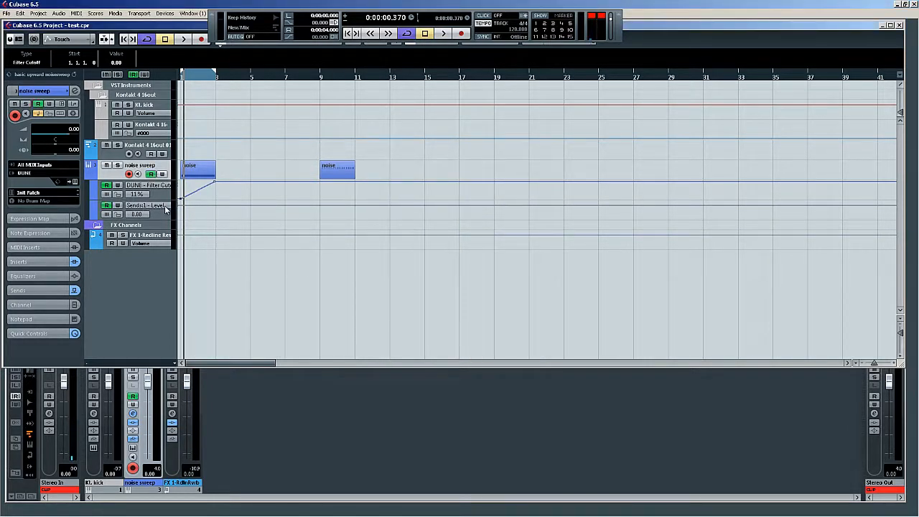
Step: Draw a send level ramp from -oo at bar 1 up to 0.00 at bar 3 and show the track's Sends
left_click(183, 207)
left_click(215, 206)
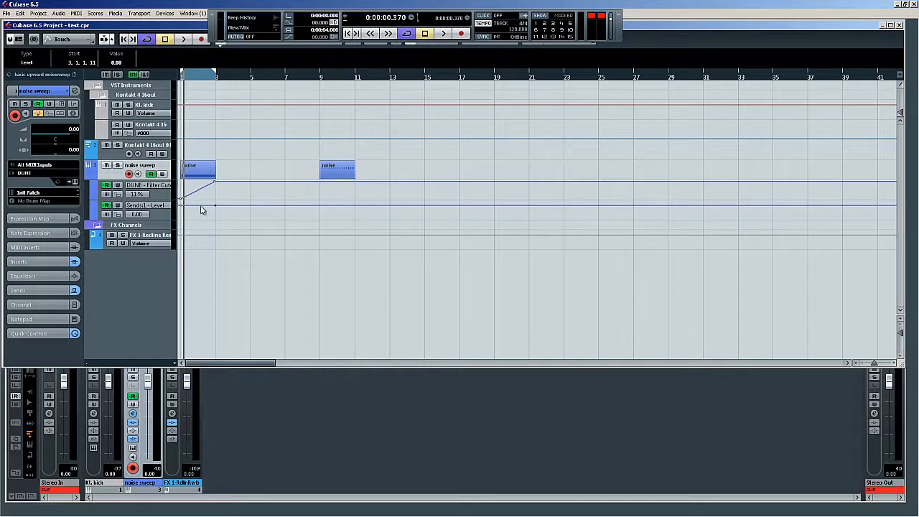
left_click_drag(181, 208, 183, 237)
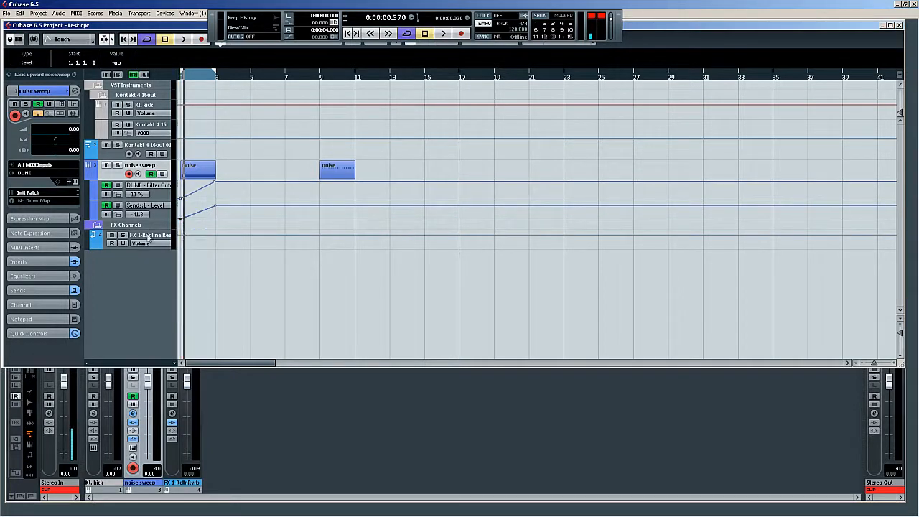
left_click(29, 289)
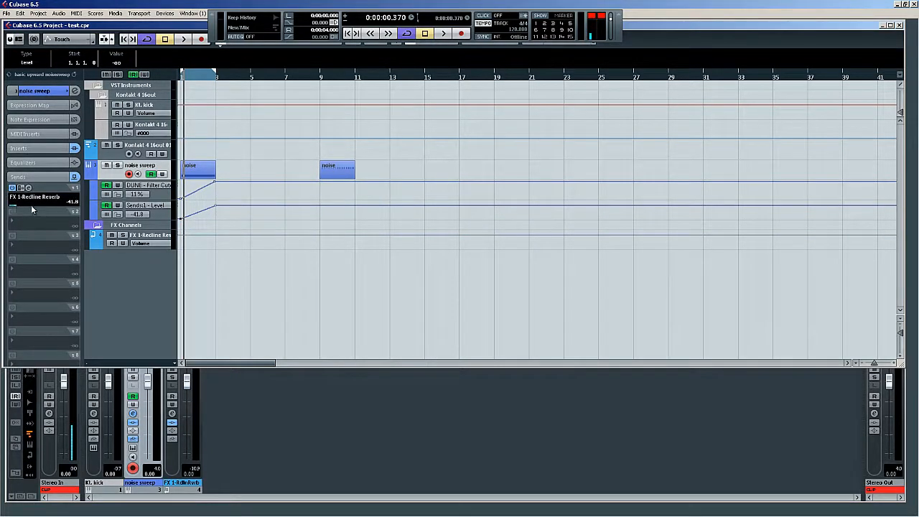
Step: Audition the sweep, raise the Send 1 Level ramp's end point at bar 3 to 6.02 and extend the cycle range to bar 5
key("period")
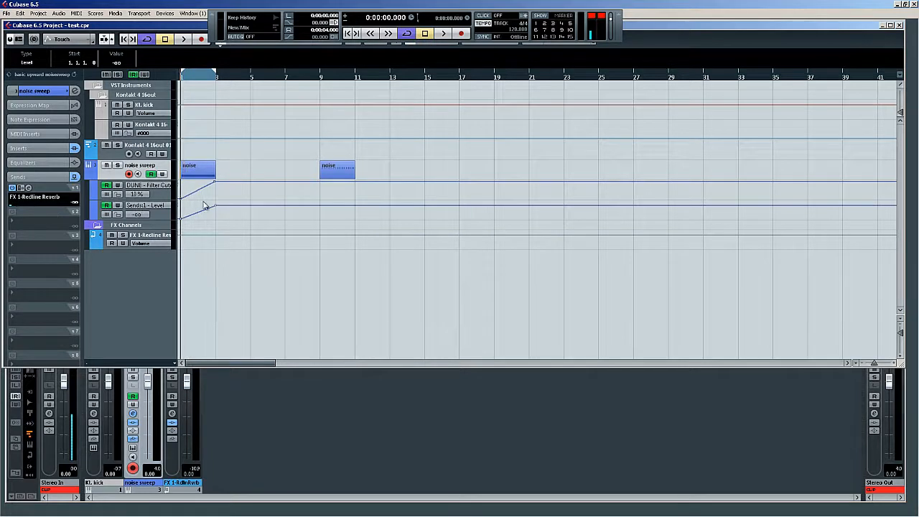
key("space")
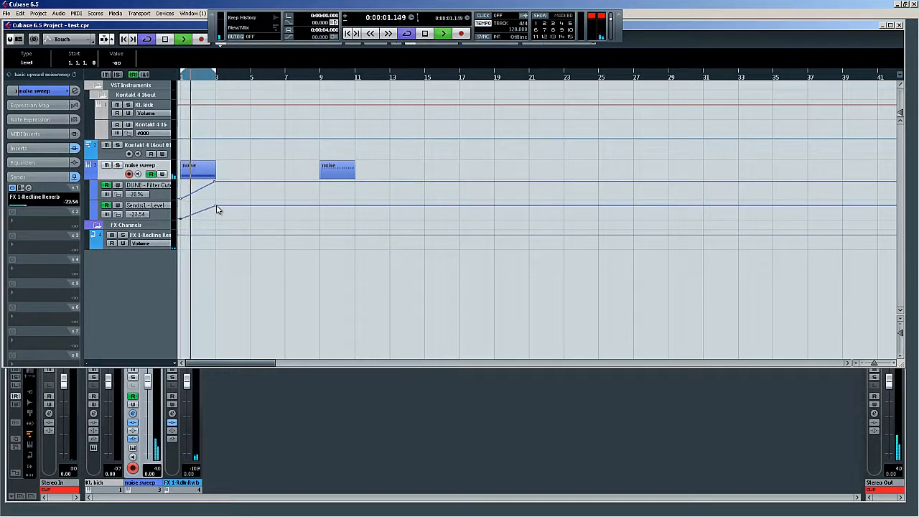
key("space")
left_click_drag(215, 206, 215, 201)
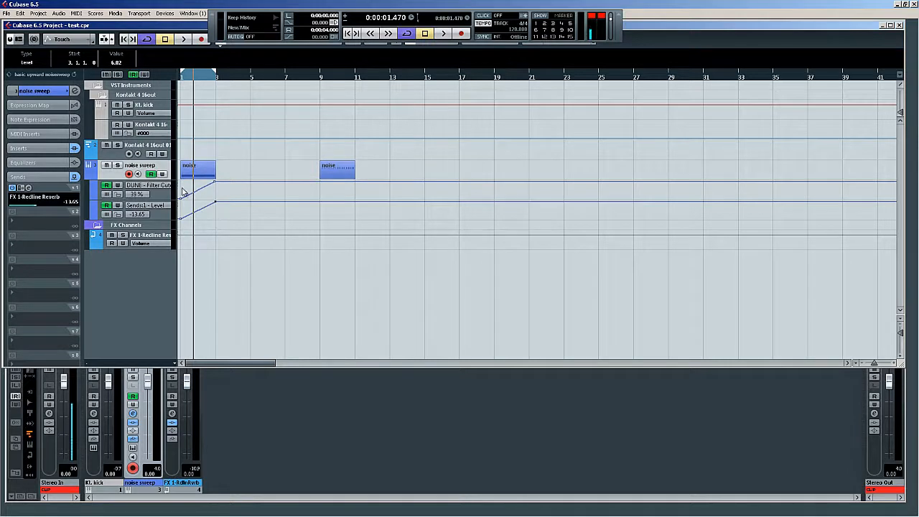
left_click_drag(215, 76, 249, 84)
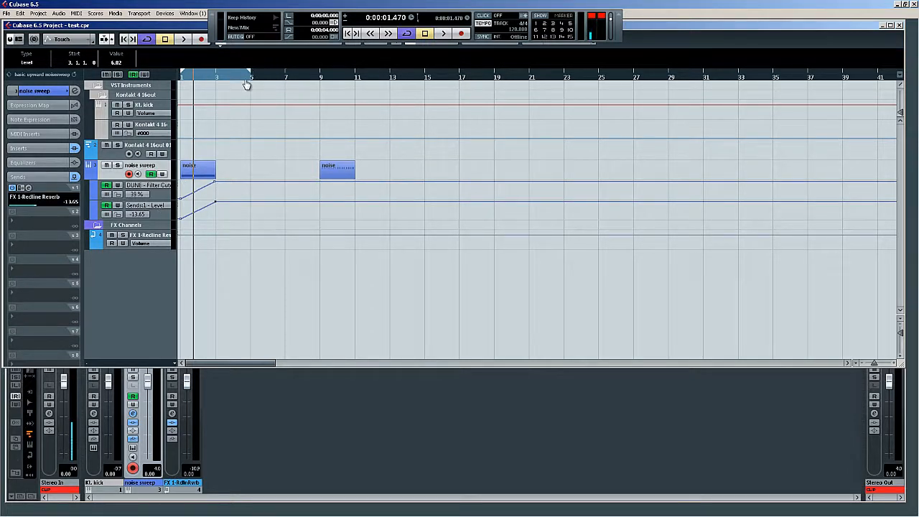
Step: Add a stereo FX channel track with Steinberg's StereoDelay as its effect
left_click(37, 219)
right_click(283, 417)
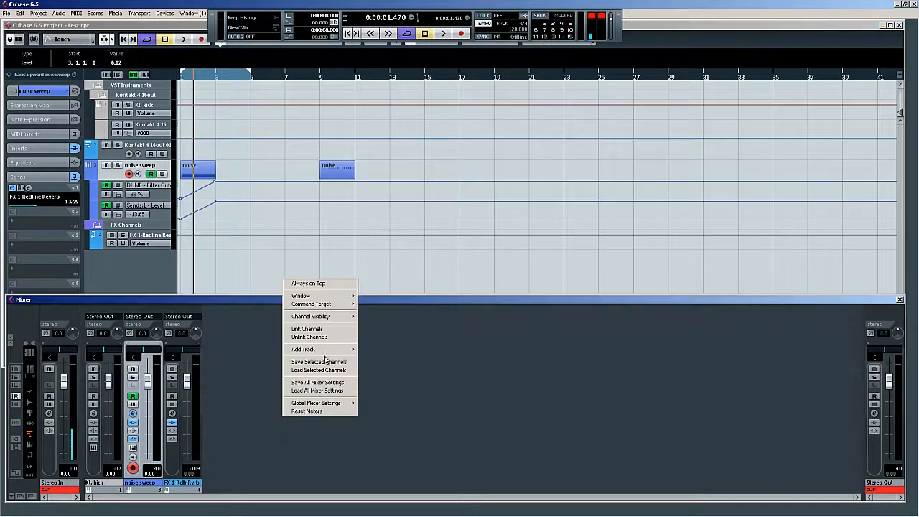
mouse_move(327, 350)
left_click(404, 398)
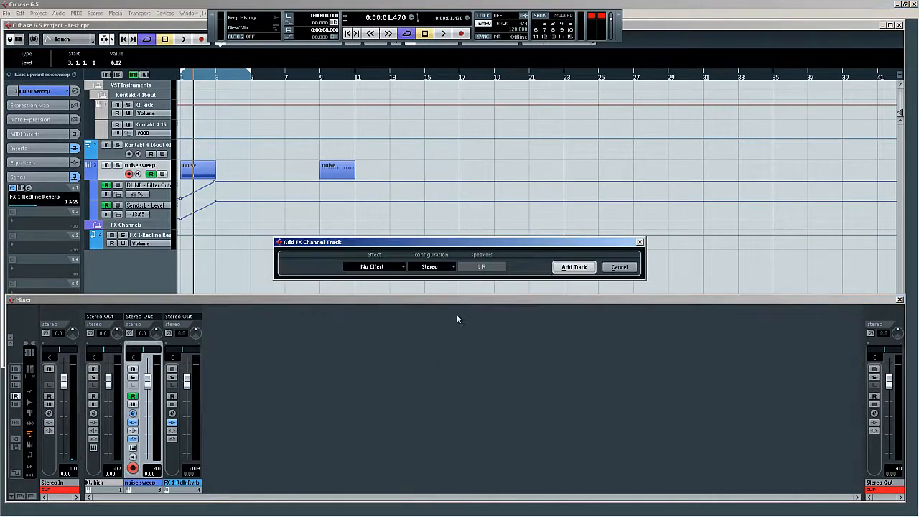
left_click(374, 268)
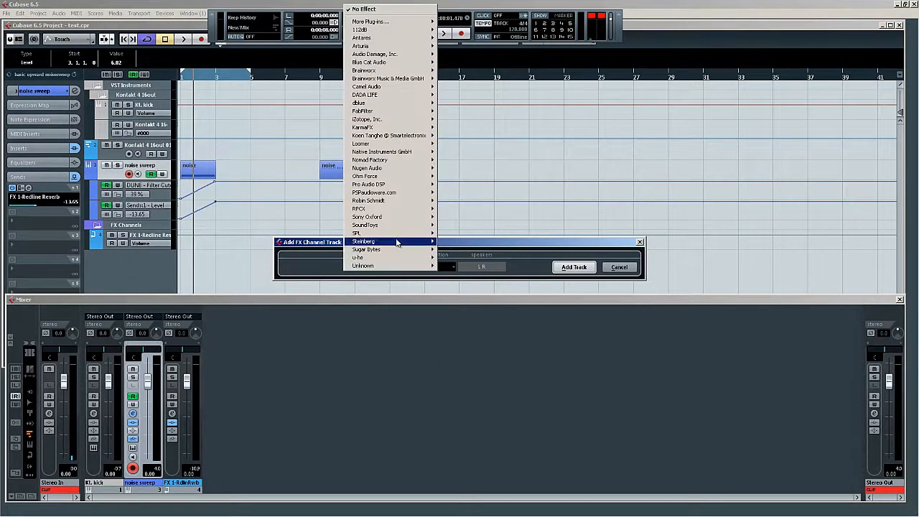
mouse_move(395, 242)
mouse_move(491, 245)
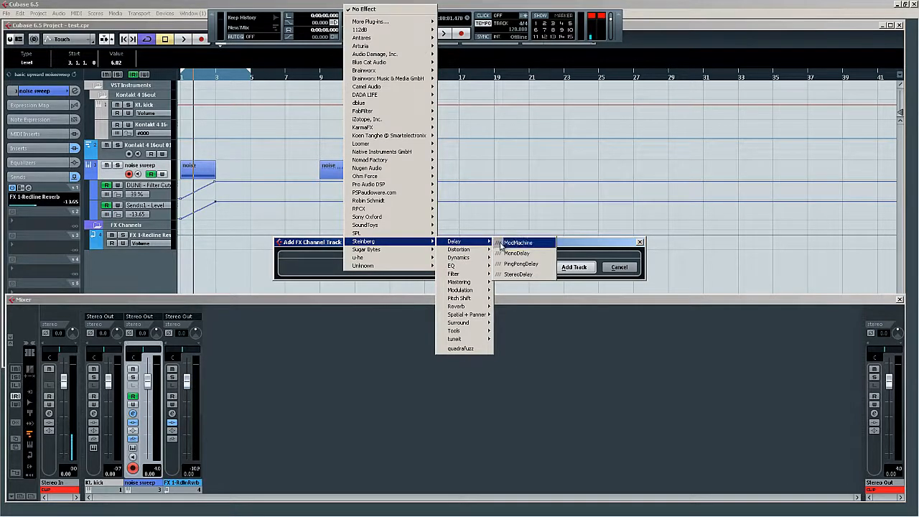
left_click(518, 274)
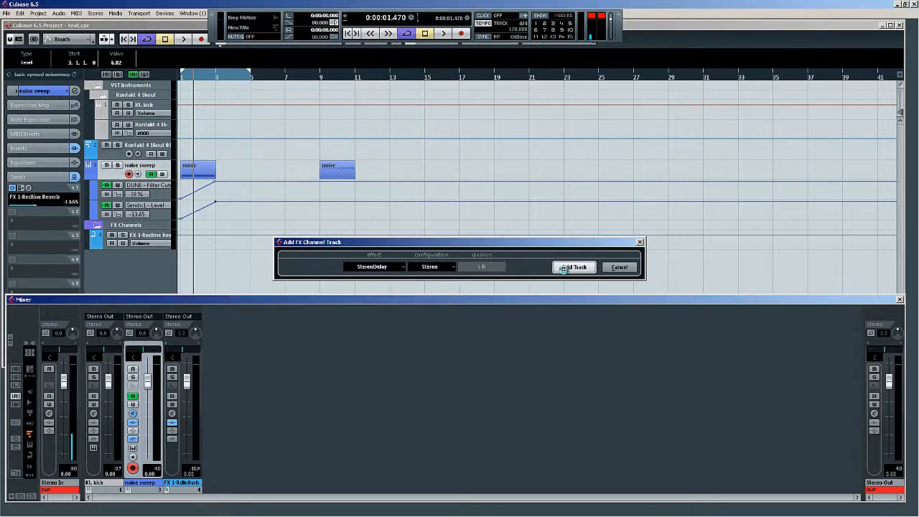
left_click(562, 269)
Step: Set the Mix of both StereoDelay sides to 0.0
left_click_drag(264, 373, 263, 367)
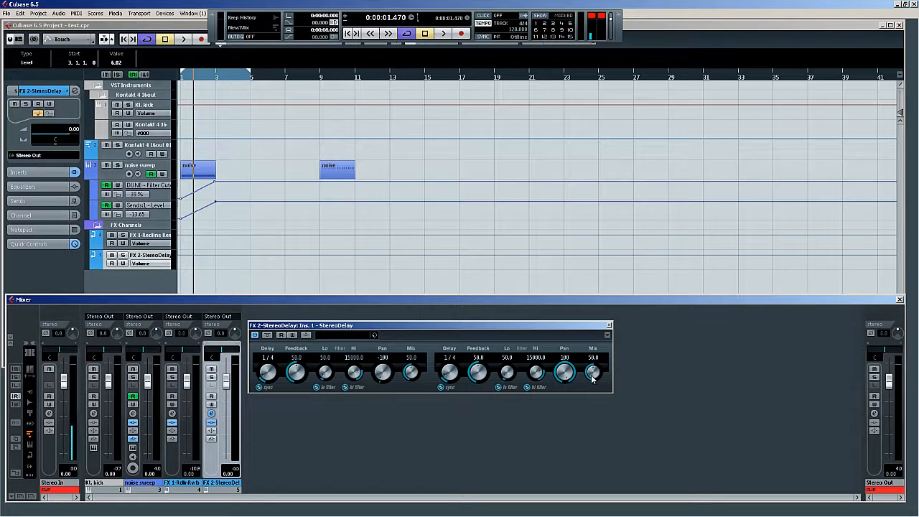
left_click_drag(593, 378, 593, 422)
left_click_drag(408, 391, 410, 431)
Step: Add an automation lane for the noise sweep's Send 2 Level below the Send 1 Level lane
left_click(94, 216)
left_click(146, 228)
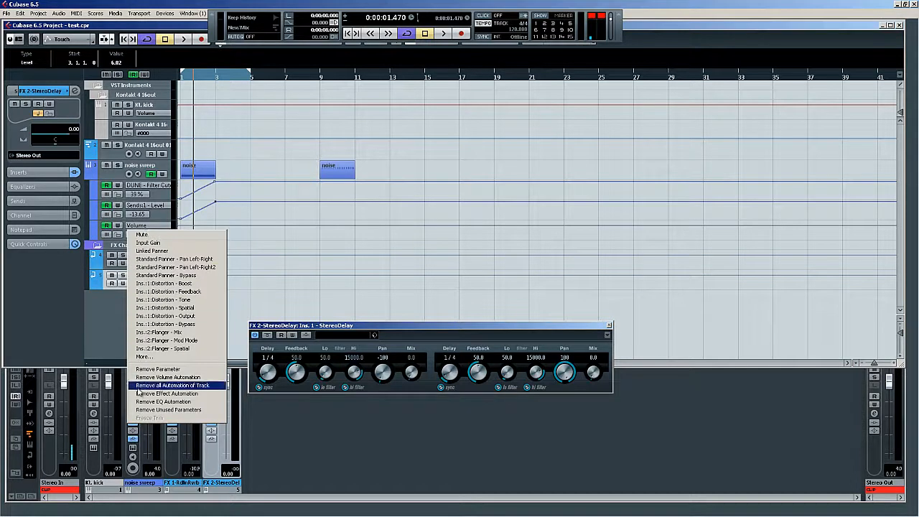
left_click(144, 356)
left_click(398, 232)
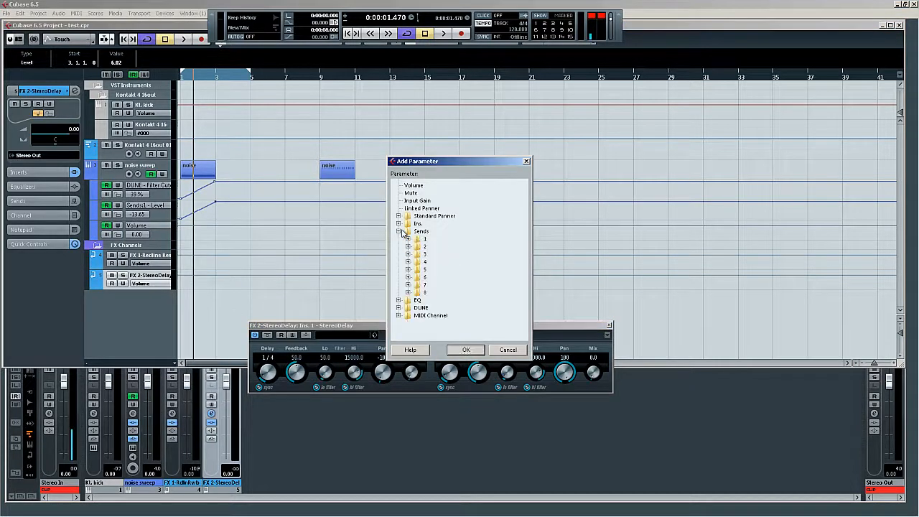
left_click(408, 246)
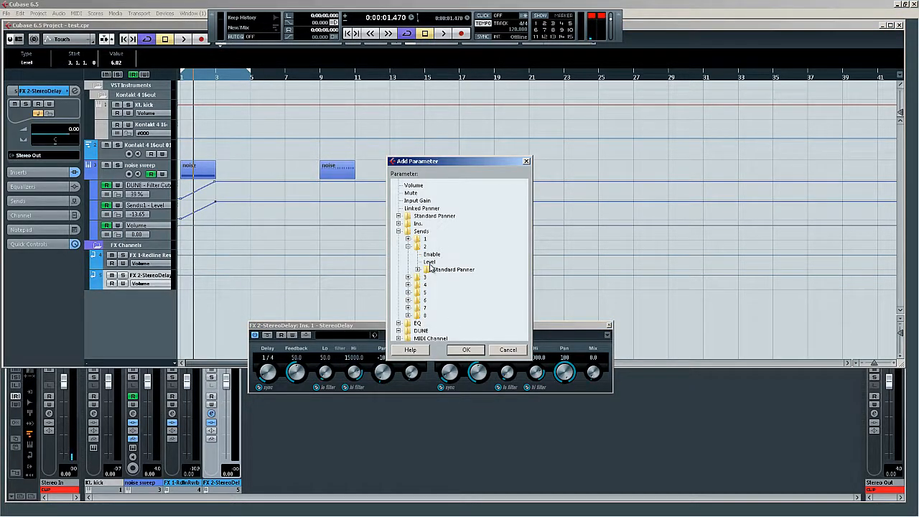
left_click(430, 261)
left_click(465, 349)
Step: Set the Mix of both StereoDelay sides to 100.0 and close the effect window
left_click_drag(592, 373, 596, 378)
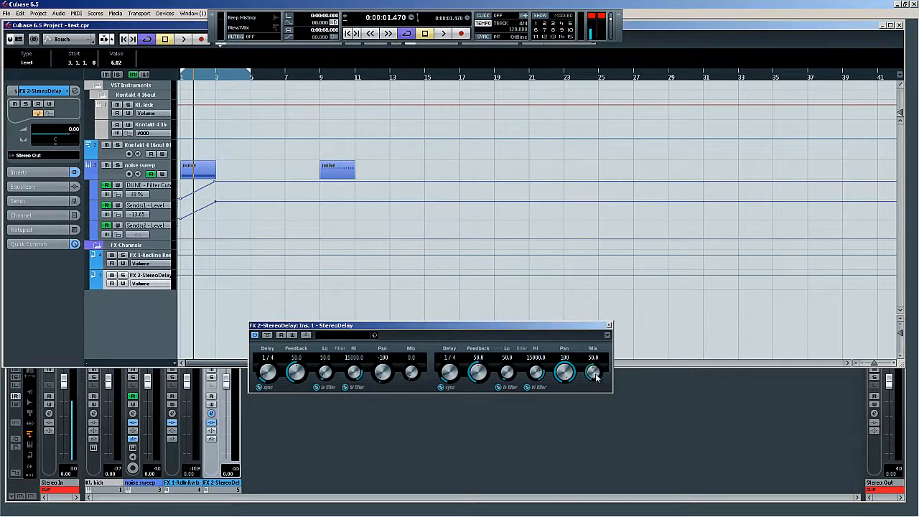
left_click(413, 378)
left_click_drag(406, 379, 402, 259)
left_click_drag(593, 379, 574, 227)
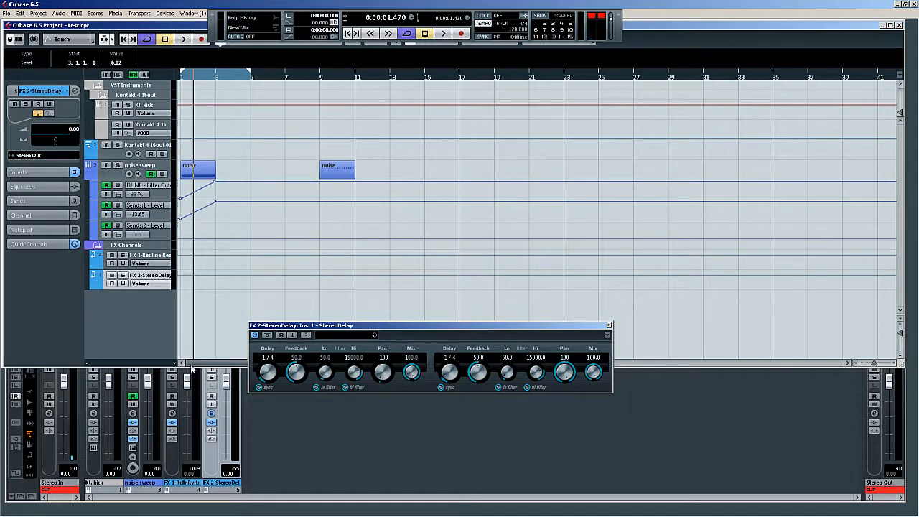
left_click(608, 325)
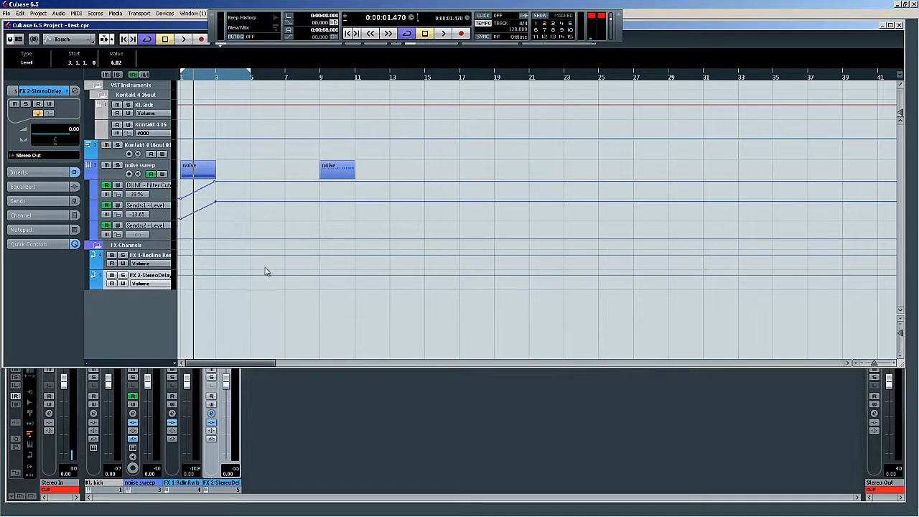
Step: Route the noise sweep track's second send to FX 2-StereoDelay and enable it
left_click(34, 201)
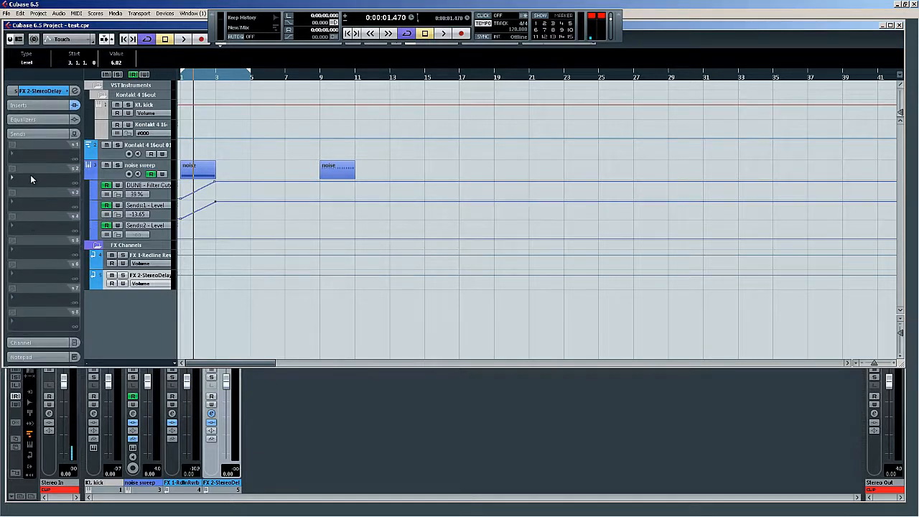
left_click(147, 167)
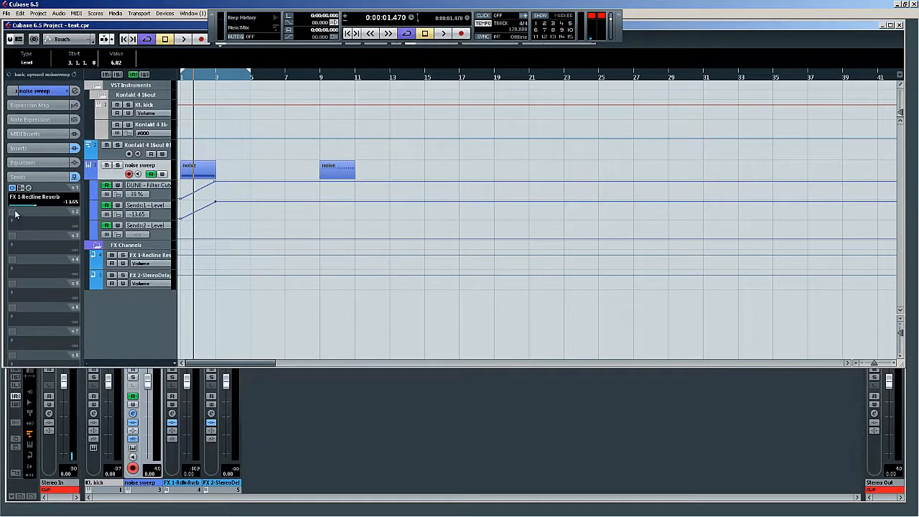
left_click(29, 227)
left_click(33, 250)
left_click(13, 213)
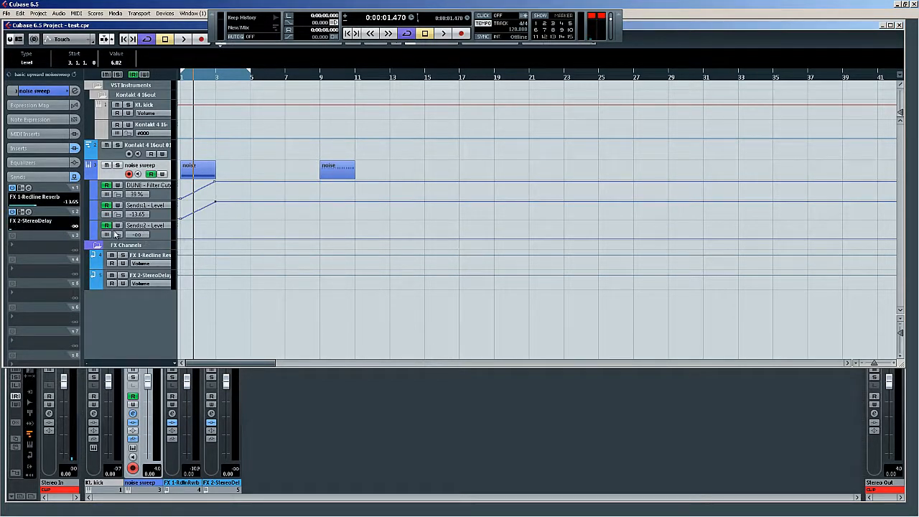
Step: Draw a Send 2 Level ramp from -oo at bar 1 up to 6.02 at bar 3 and audition the sweep from the start
left_click(181, 239)
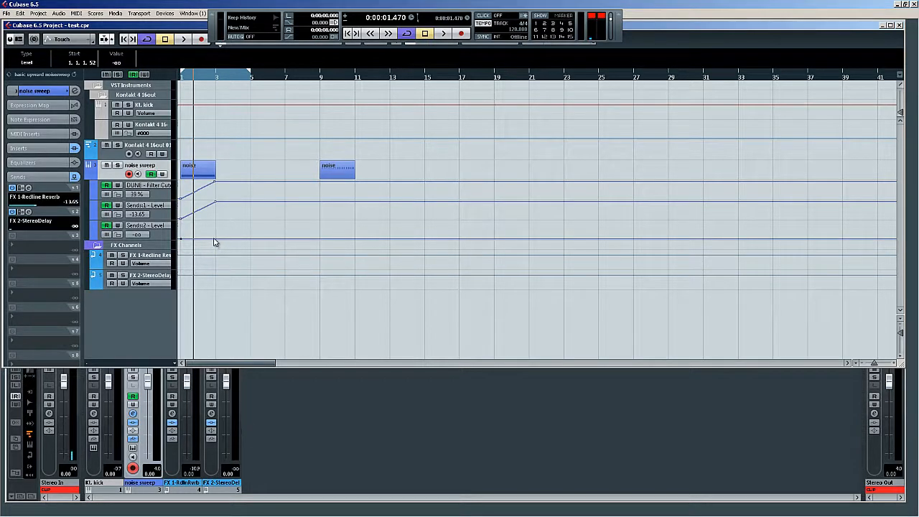
left_click_drag(213, 242, 216, 215)
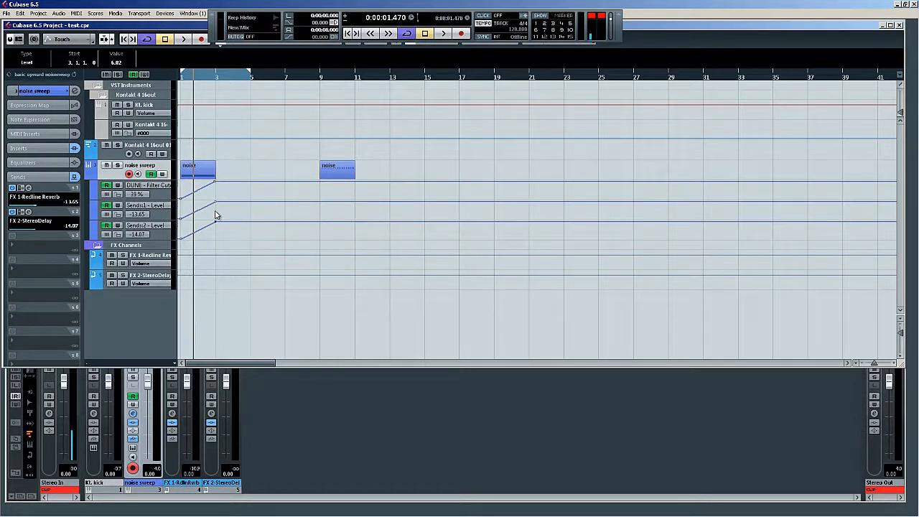
key("Home")
key("space")
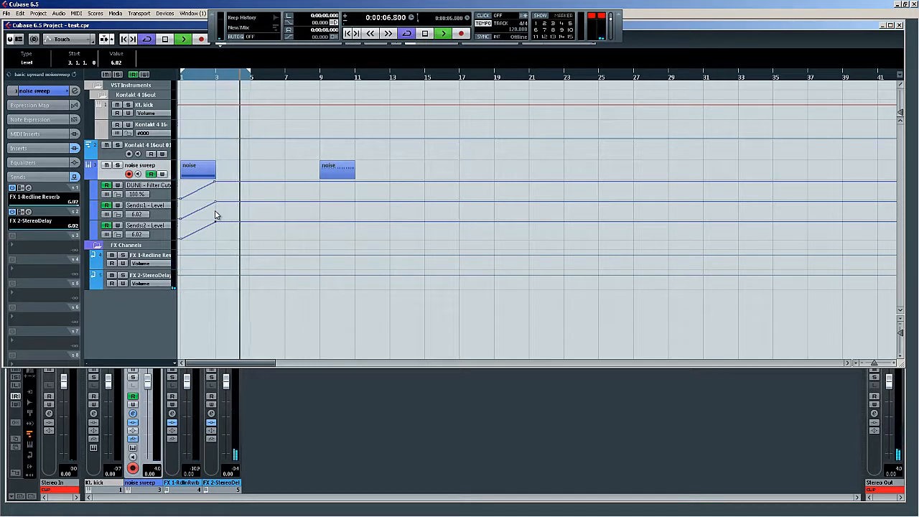
key("space")
Step: Lower the Send 2 Level ramp's end point at bar 3 to -15.35 and listen to the sweep again
left_click_drag(216, 226, 217, 237)
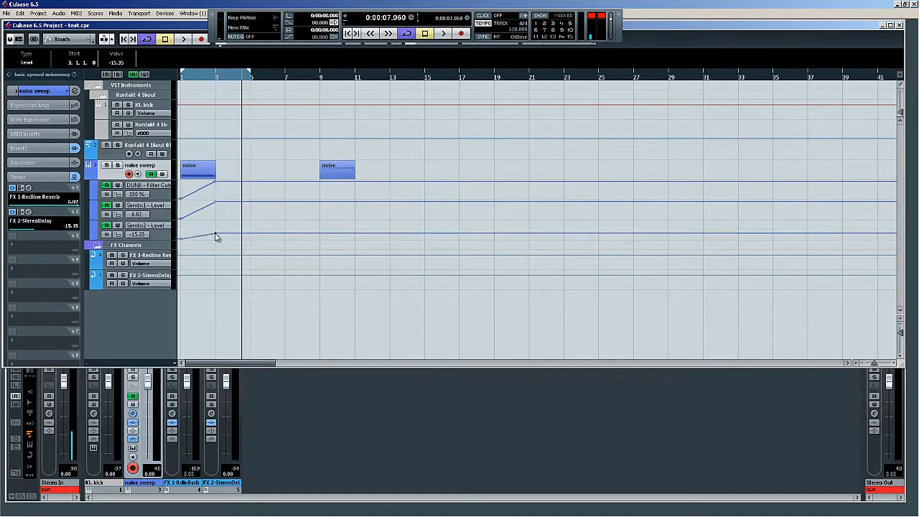
key("space")
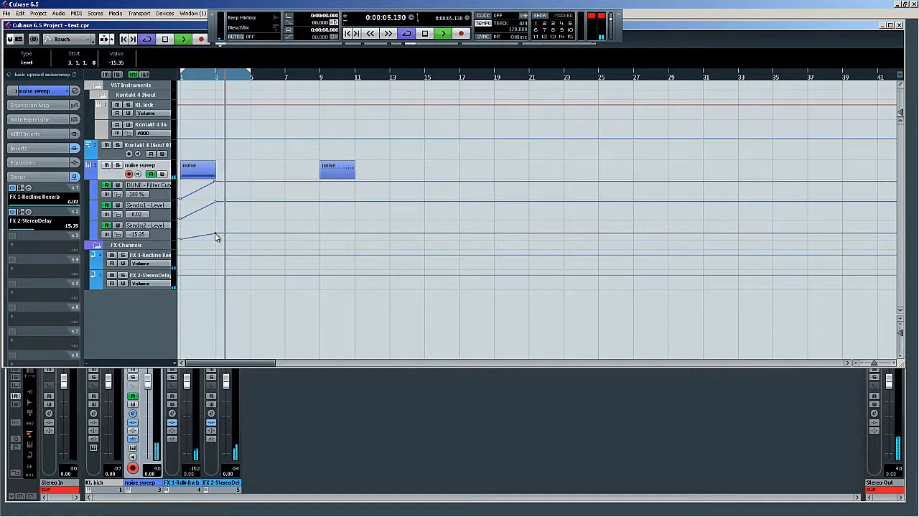
key("space")
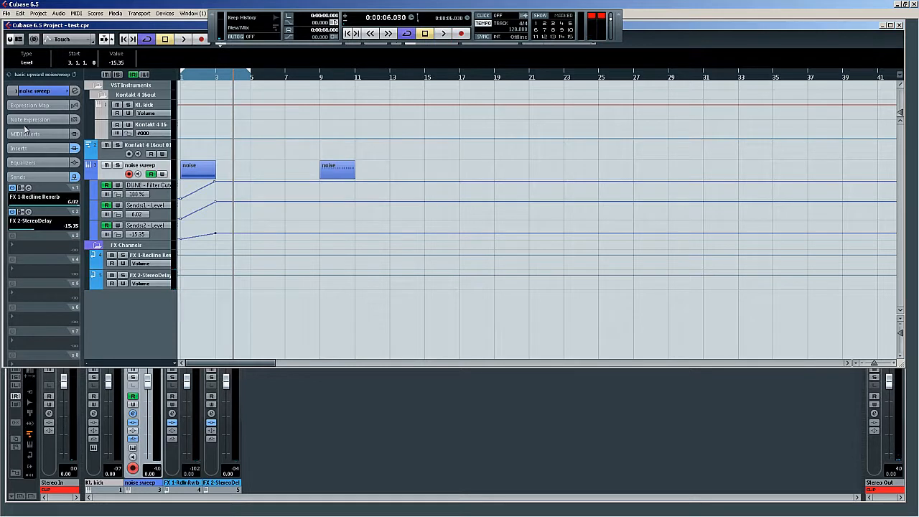
Step: Open the noise sweep's Flanger insert, try Rate 1/2 during playback, and set the Rate to 1/4 and replay
left_click(26, 148)
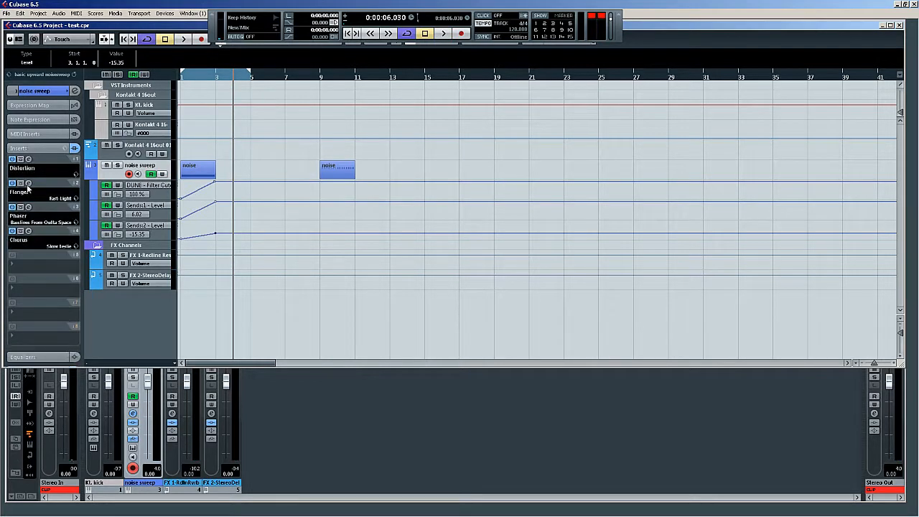
left_click(29, 184)
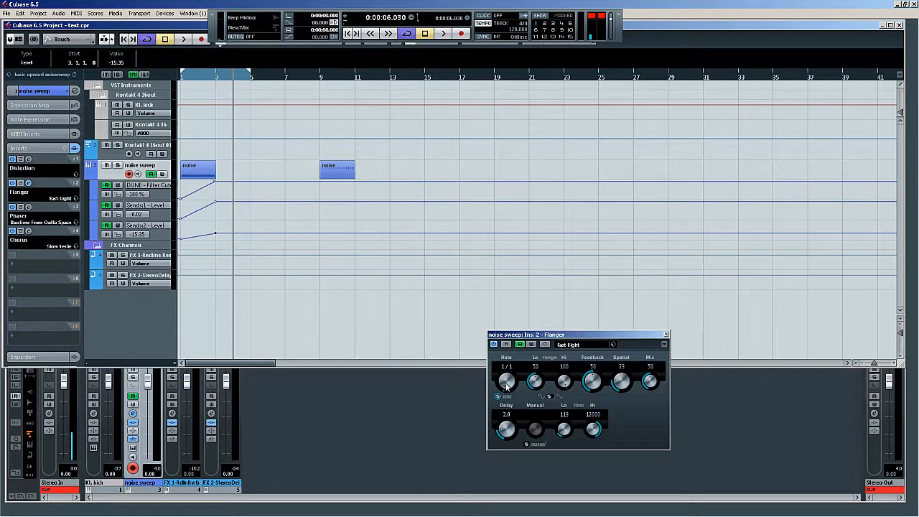
key("period")
key("space")
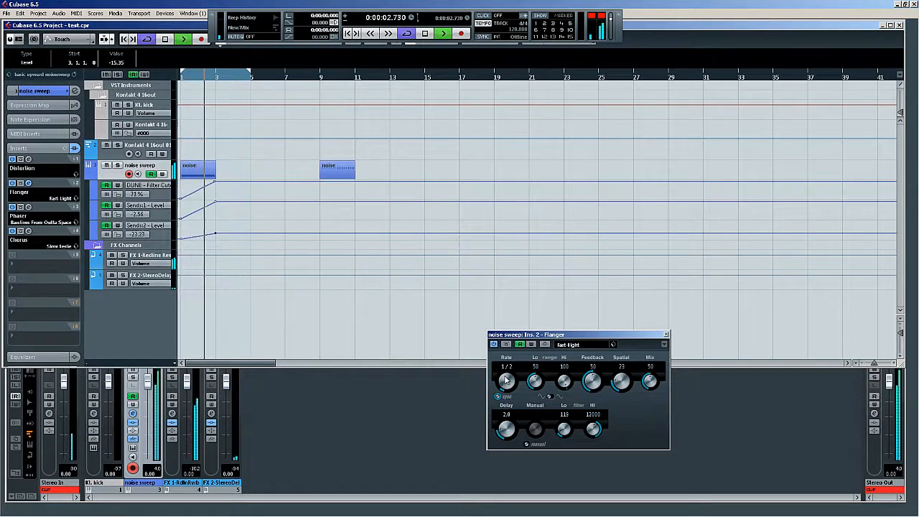
key("space")
left_click_drag(506, 384, 506, 391)
key("period")
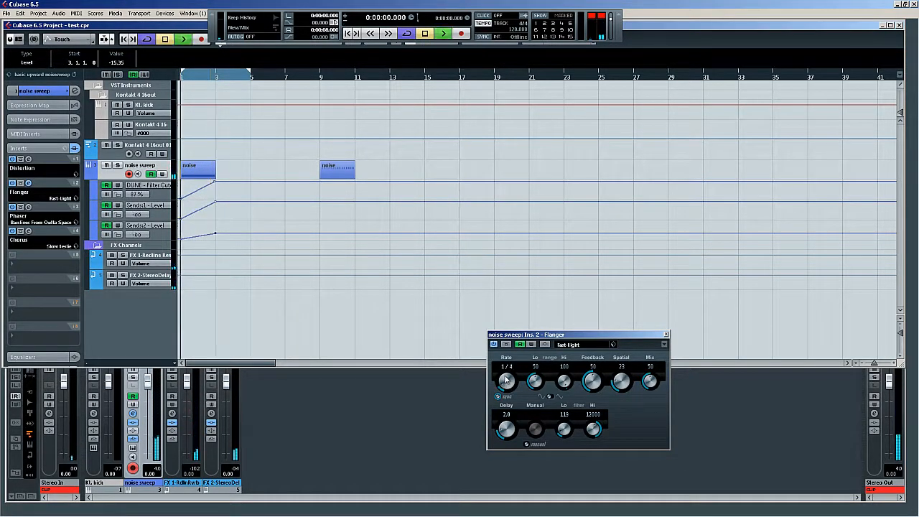
key("space")
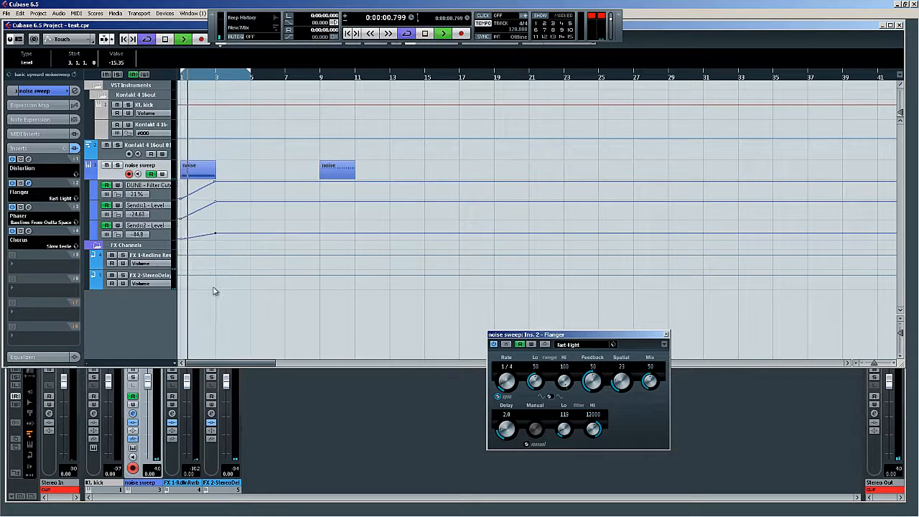
Step: Open the noise sweep's Phaser insert, set its Rate to 1/4 and replay the sweep from the start
left_click(29, 208)
left_click_drag(430, 388, 429, 376)
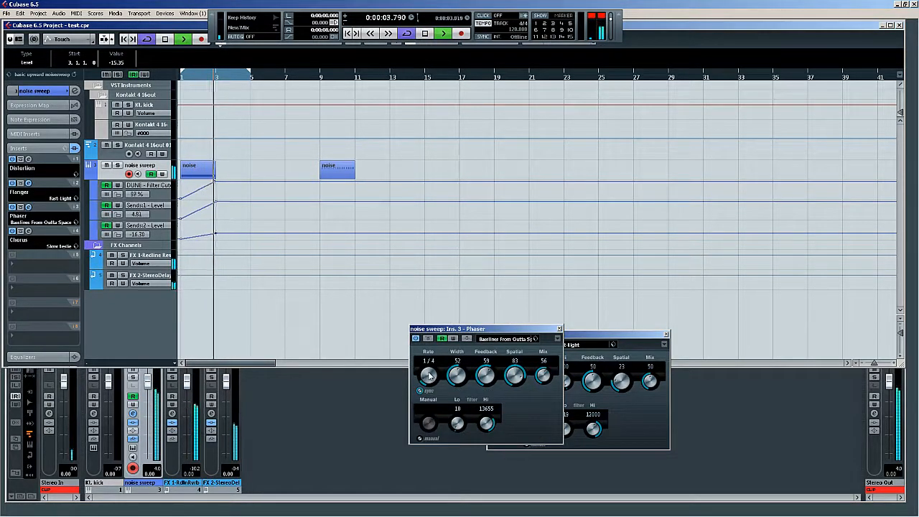
key("space")
key("period")
key("space")
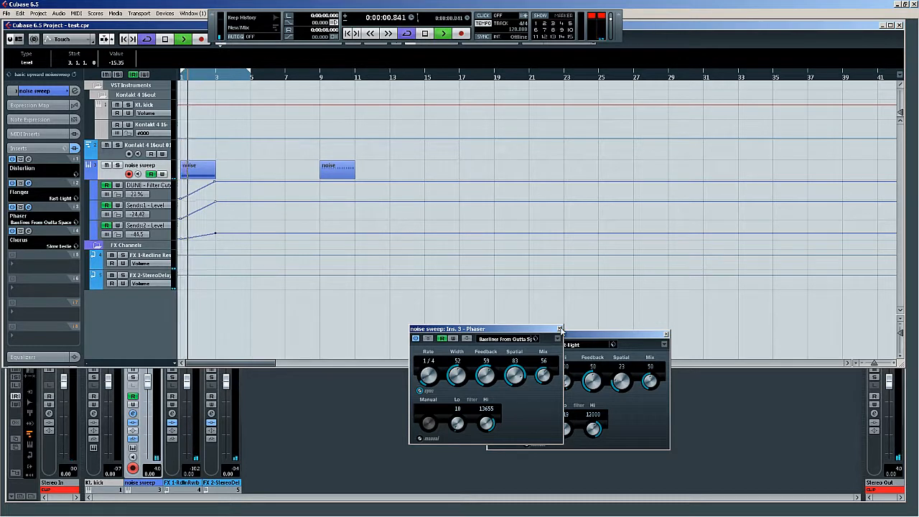
Step: Close the Phaser and Flanger windows while listening to the sweep and stop playback
left_click(559, 329)
left_click(665, 336)
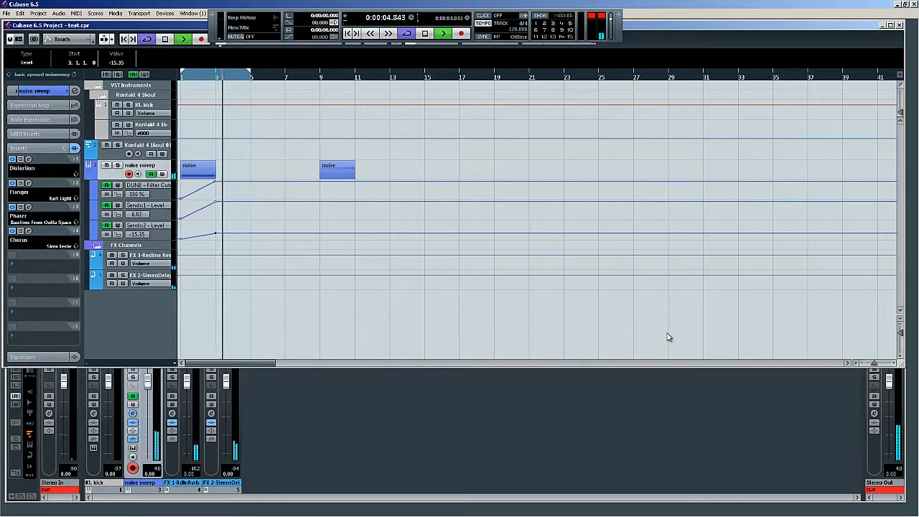
key("space")
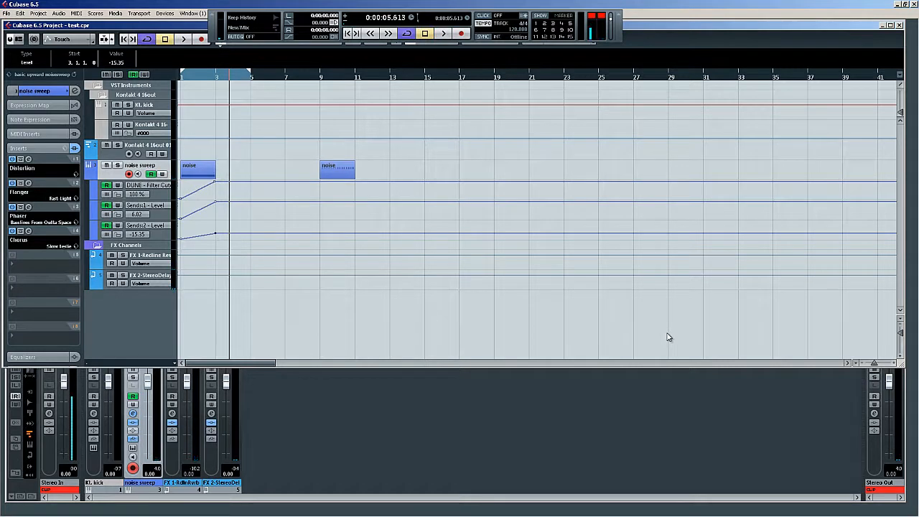
Step: Hide the noise sweep track's automation lanes and collapse the FX Channels folder
left_click(88, 175)
left_click(91, 184)
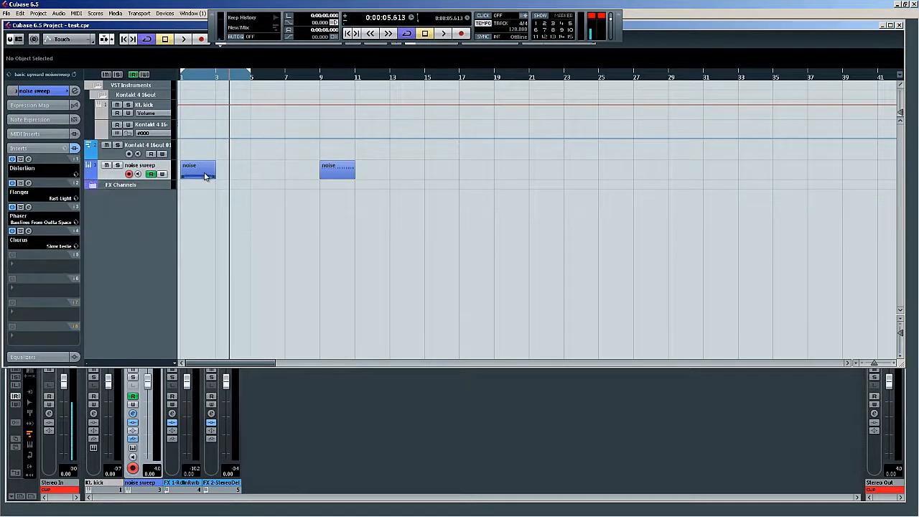
Step: Export the looped noise sweep as an audio mixdown named "noise sweep 1" to the Desktop folder
left_click(203, 175)
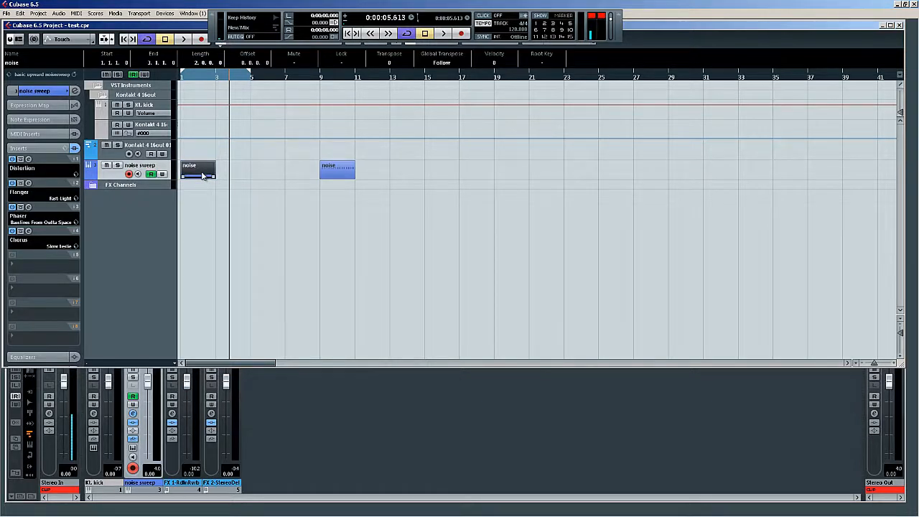
key("ctrl+shift+e")
type("noise sweep 1")
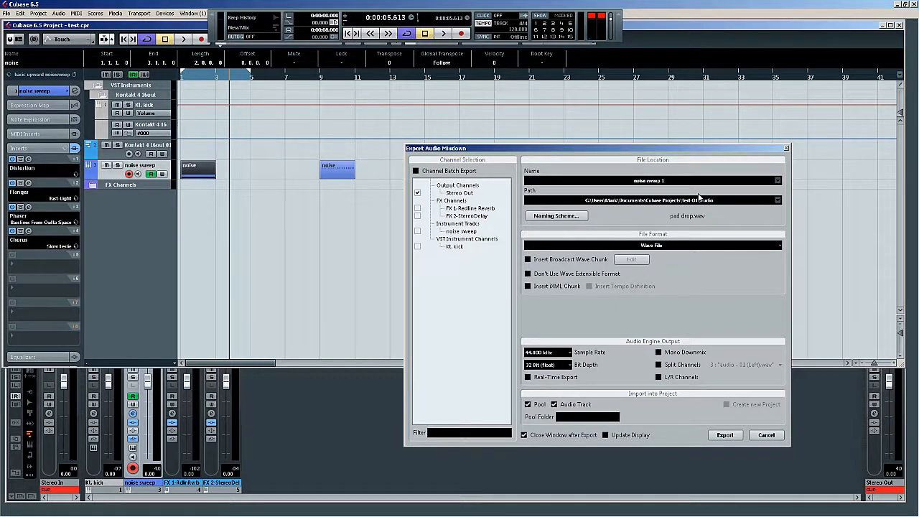
left_click(776, 201)
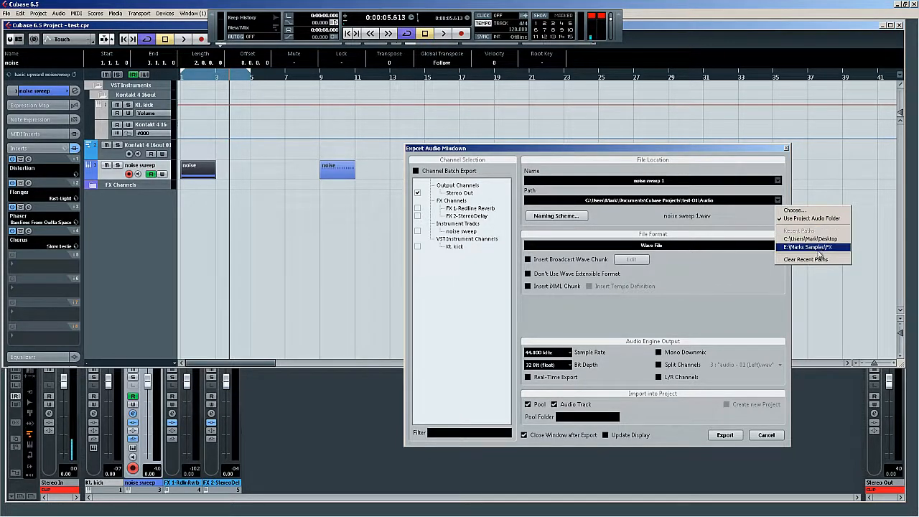
left_click(811, 238)
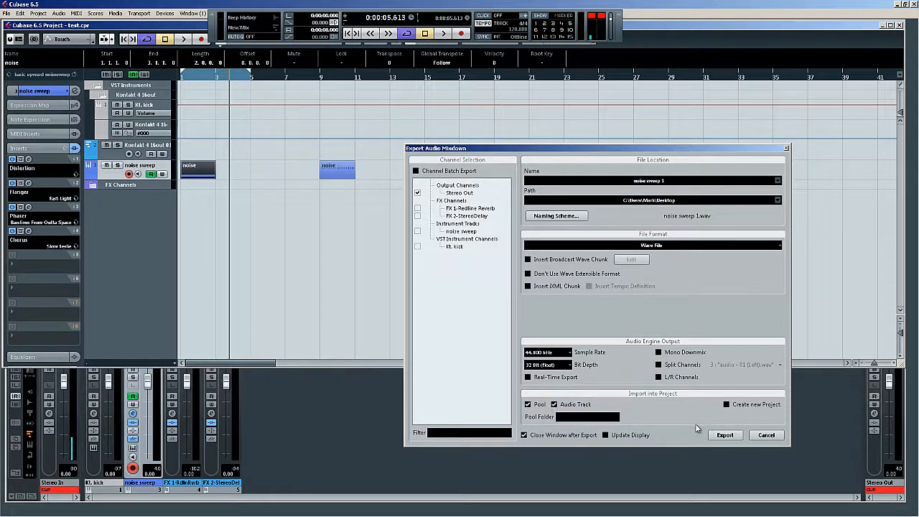
left_click(724, 435)
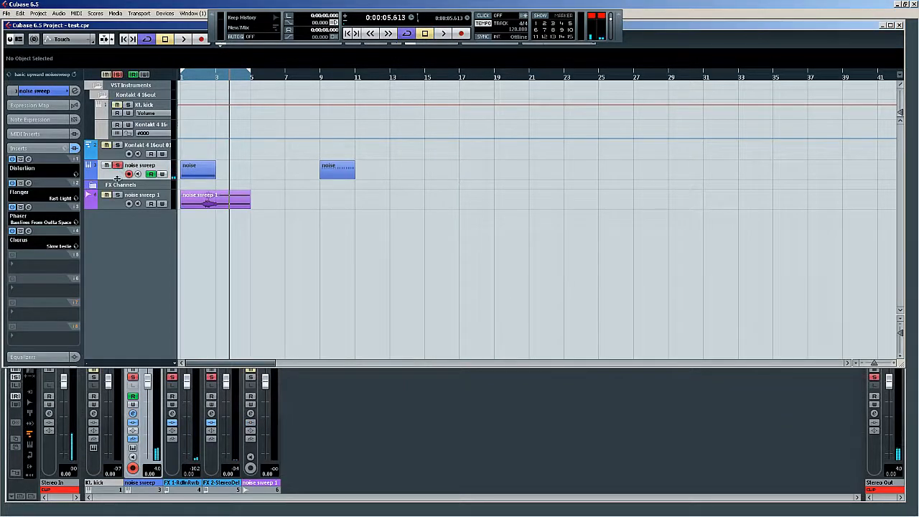
Step: Solo the imported noise sweep 1 audio track, play it from the project start and stop playback
left_click(118, 194)
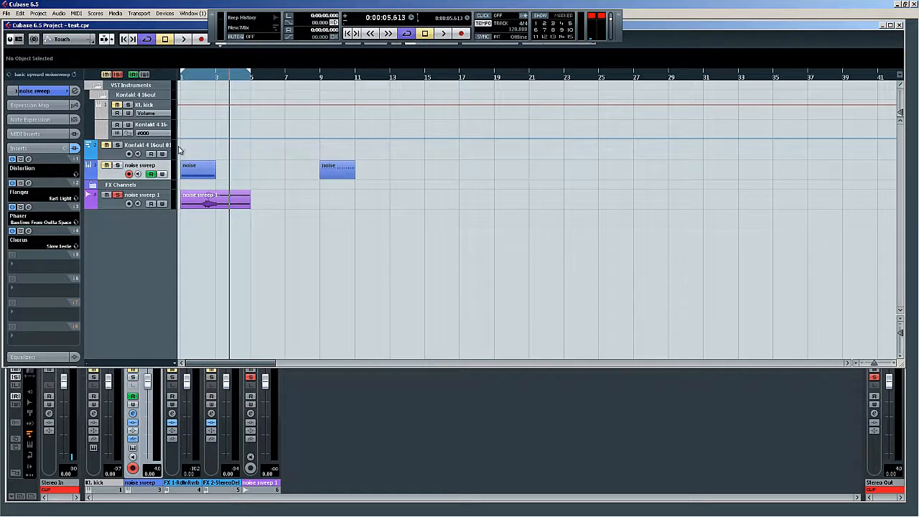
key("Home")
key("space")
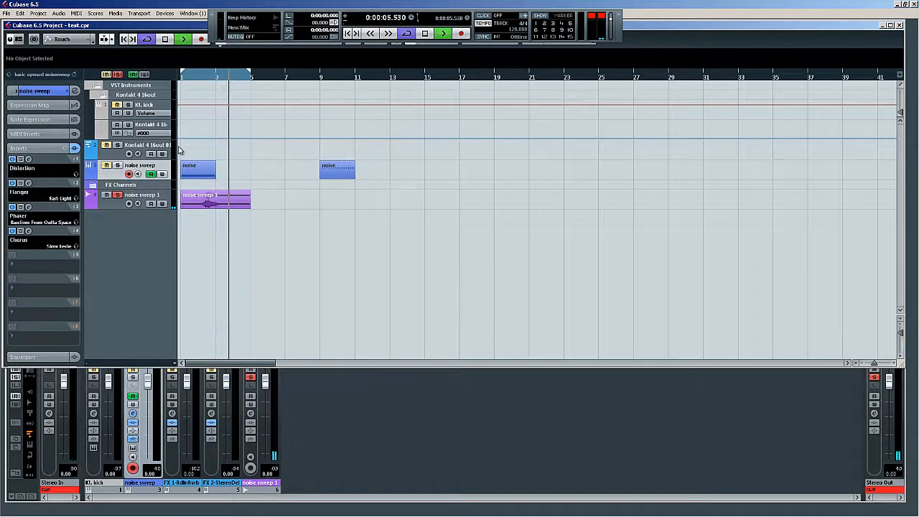
key("space")
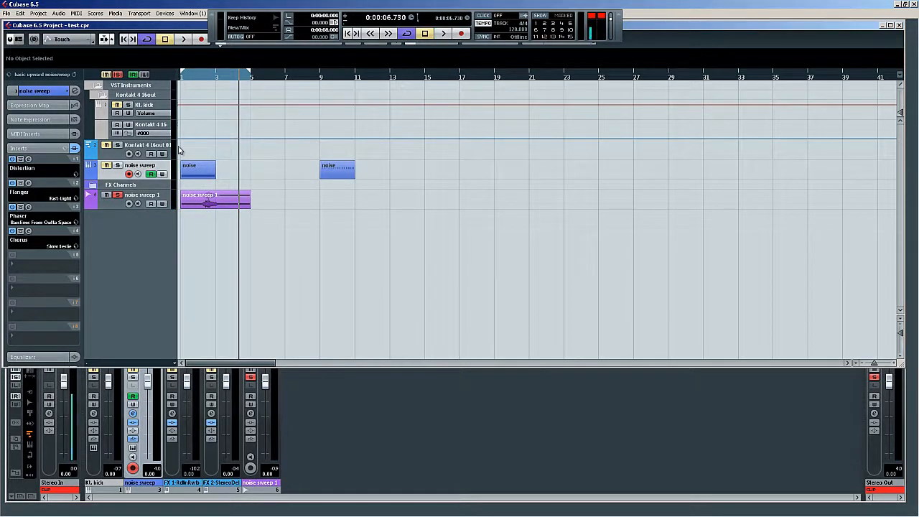